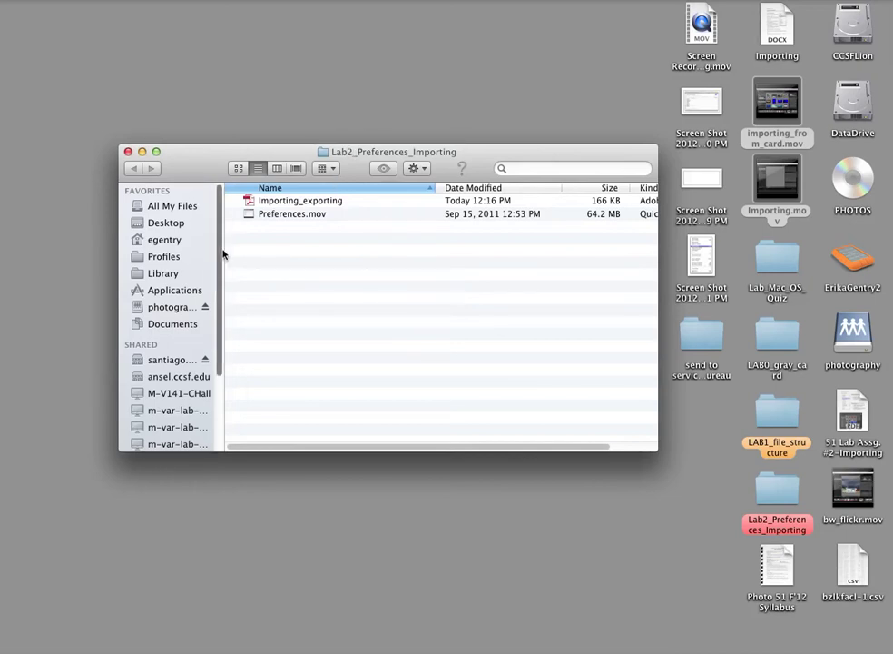
Move the folder window aside and launch Lightroom 4 from the Dock
drag(178, 169, 153, 156)
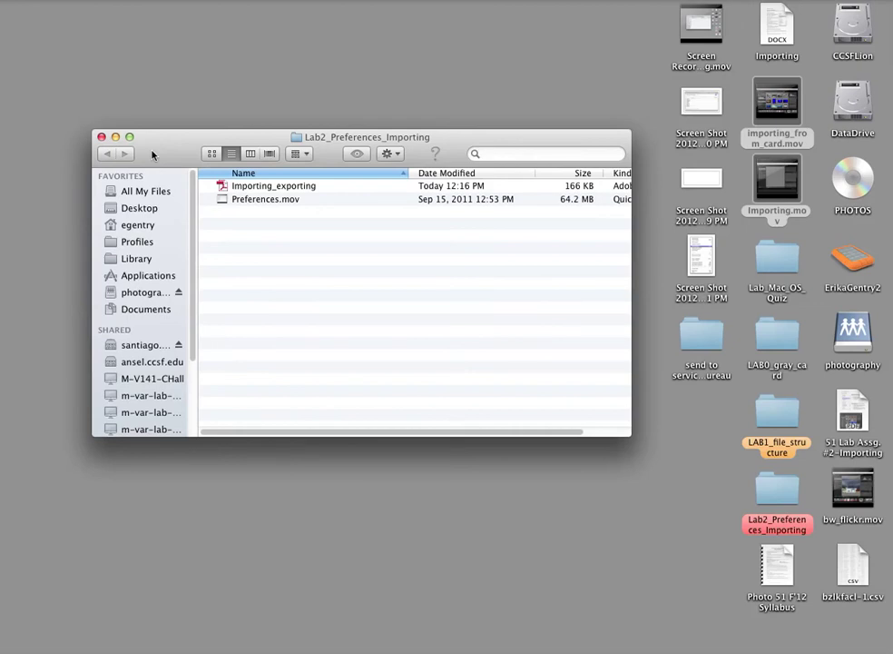
mouse_move(154, 637)
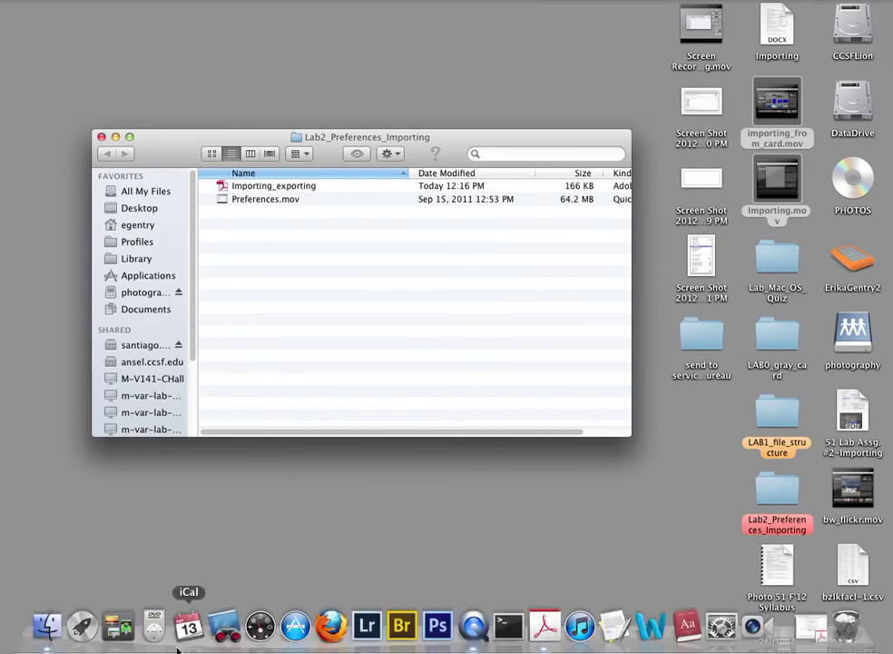
click(365, 624)
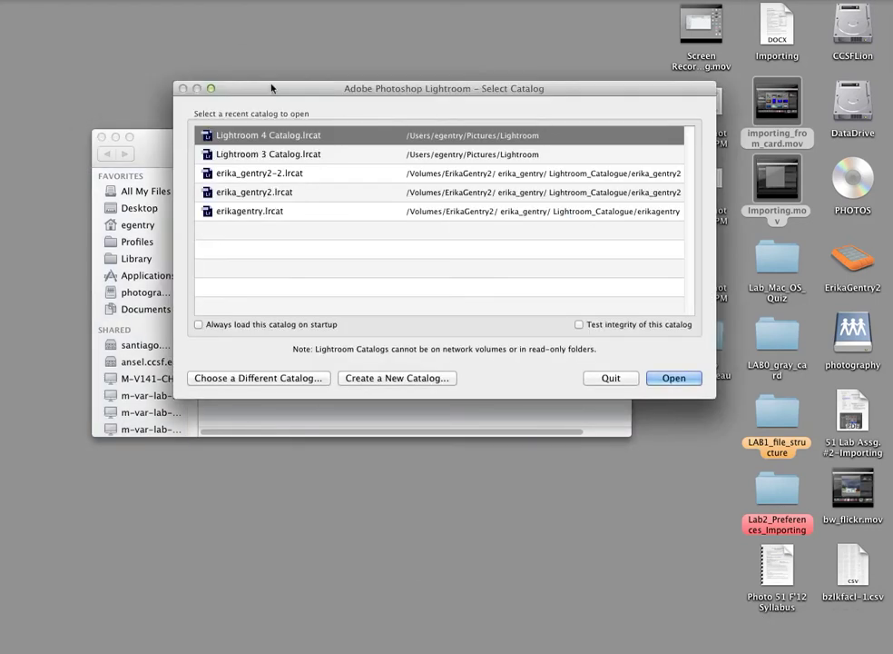
Move the Select Catalog dialog aside and play the importing_from_card tutorial movie
drag(274, 86, 243, 132)
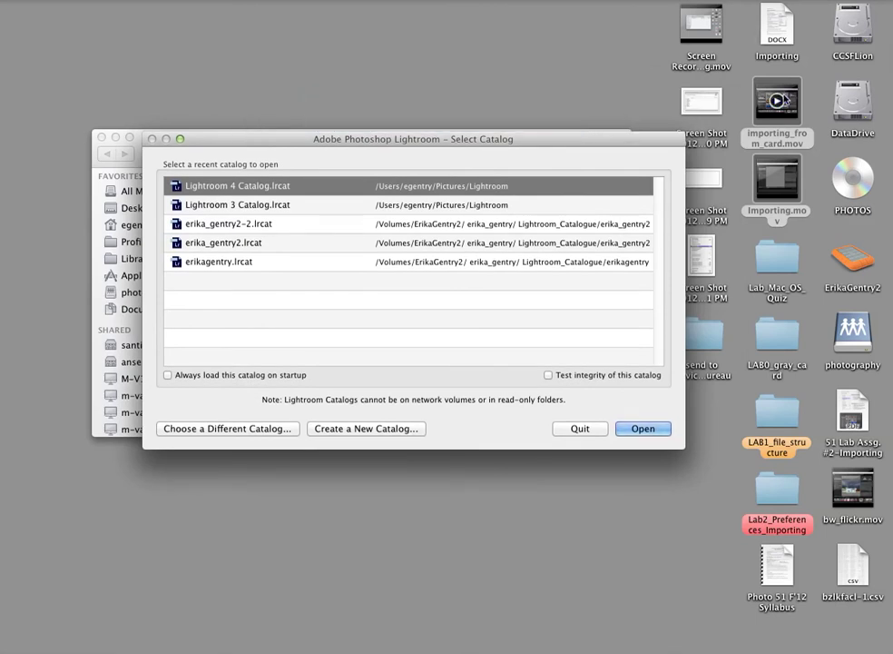
click(782, 101)
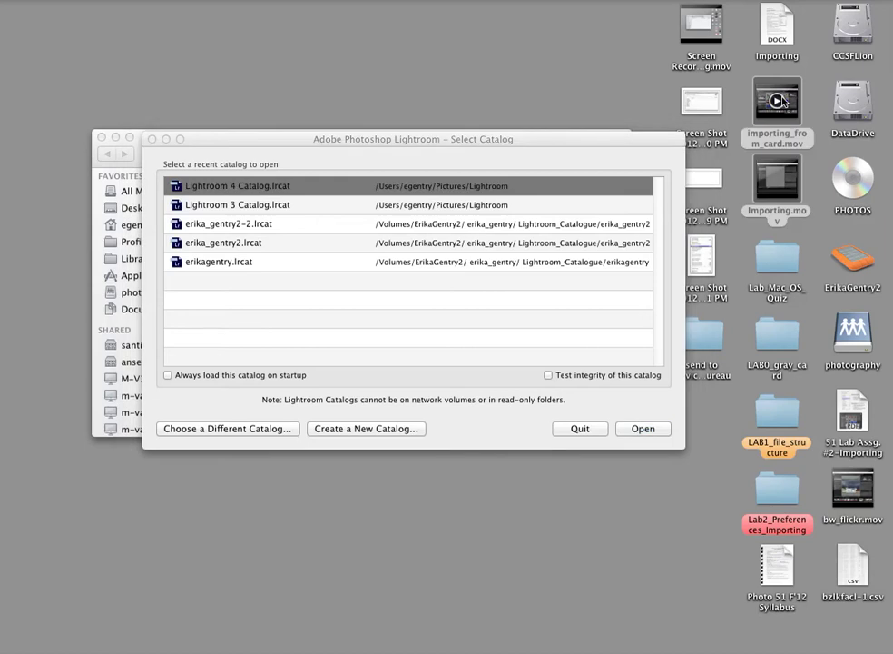
double_click(782, 101)
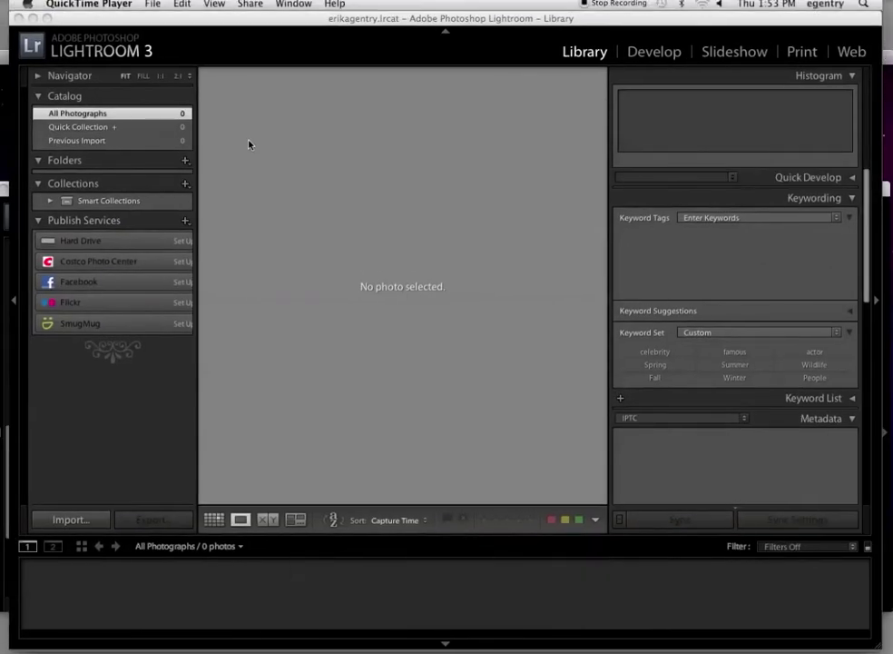
Discard the unsaved recording and close the importing_from_card movie window, bringing back Select Catalog
key(super+q)
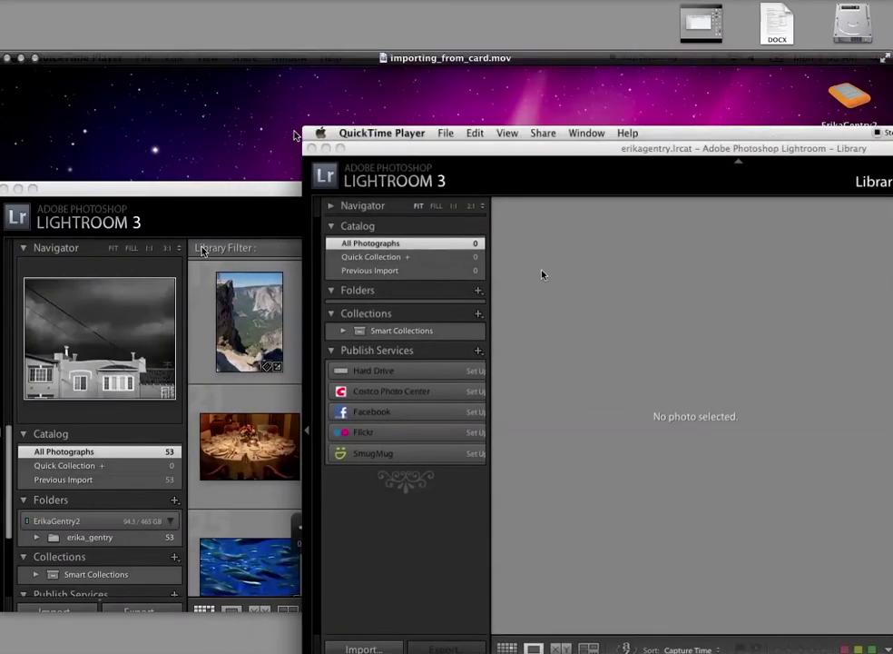
click(312, 134)
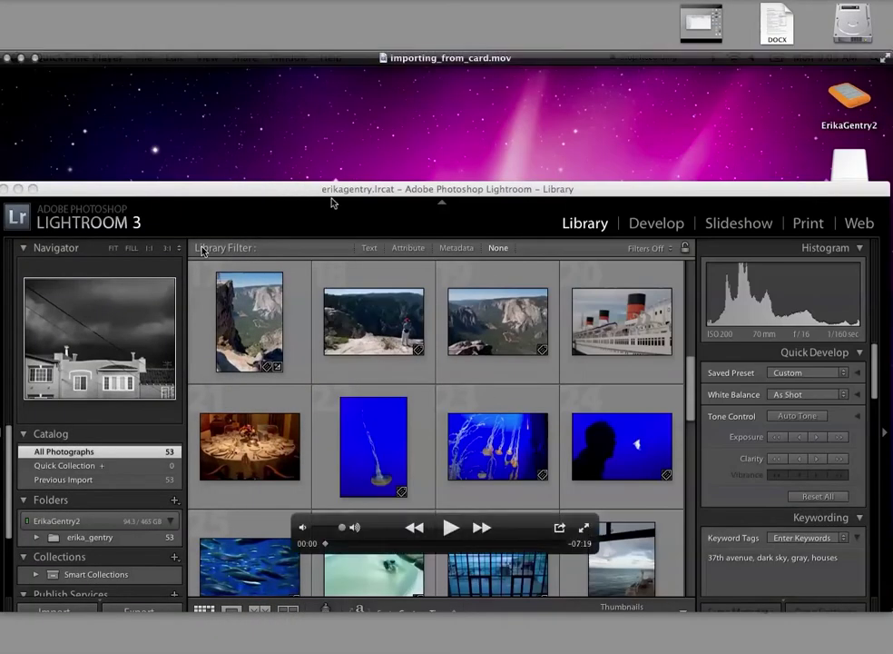
drag(327, 190, 496, 159)
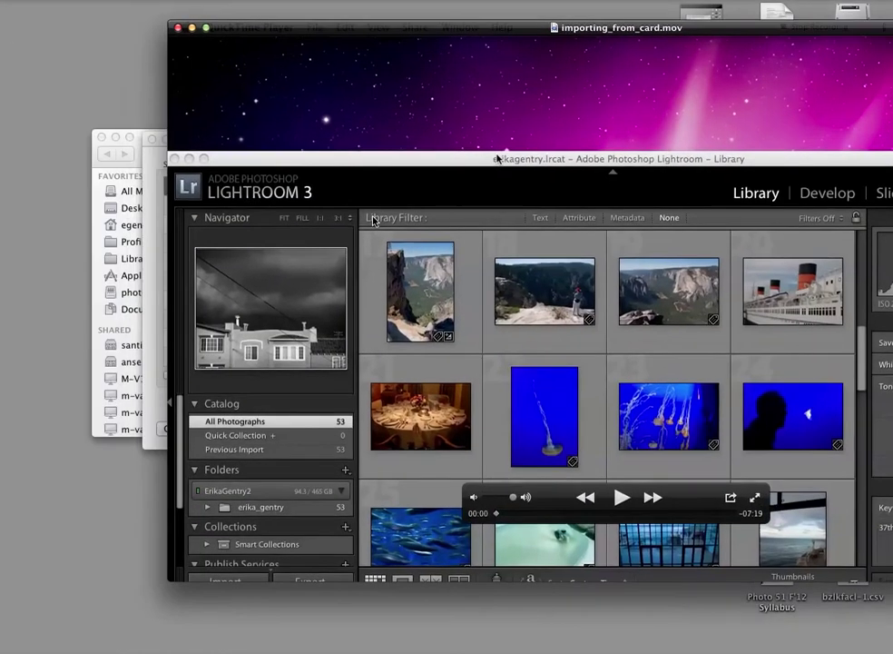
click(178, 28)
drag(317, 141, 302, 133)
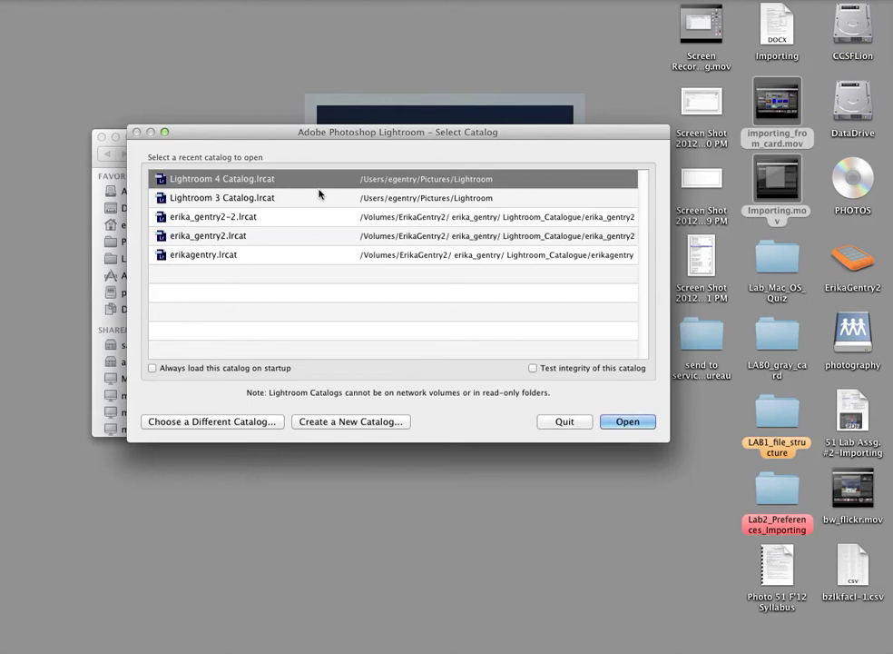
Open Lightroom 4 Catalog.lrcat from the Select Catalog dialog
click(638, 425)
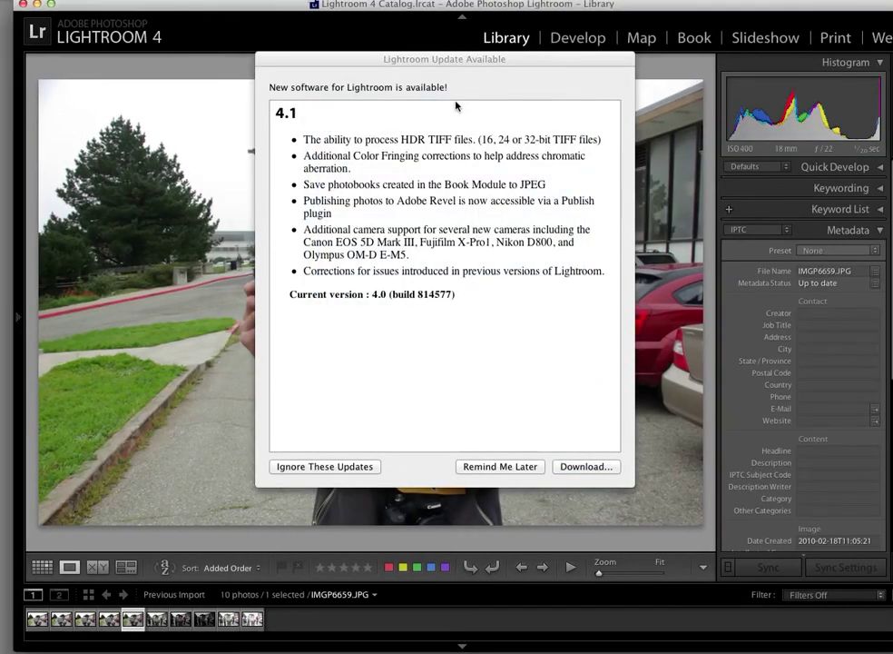
Dismiss the Lightroom 4.1 update notice with Ignore These Updates
click(333, 469)
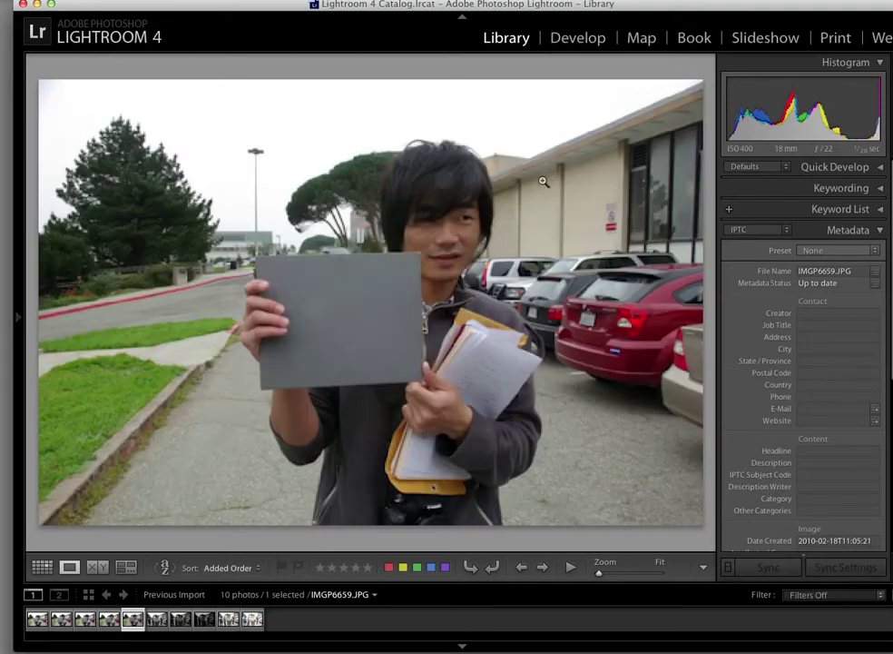
drag(515, 11, 496, 13)
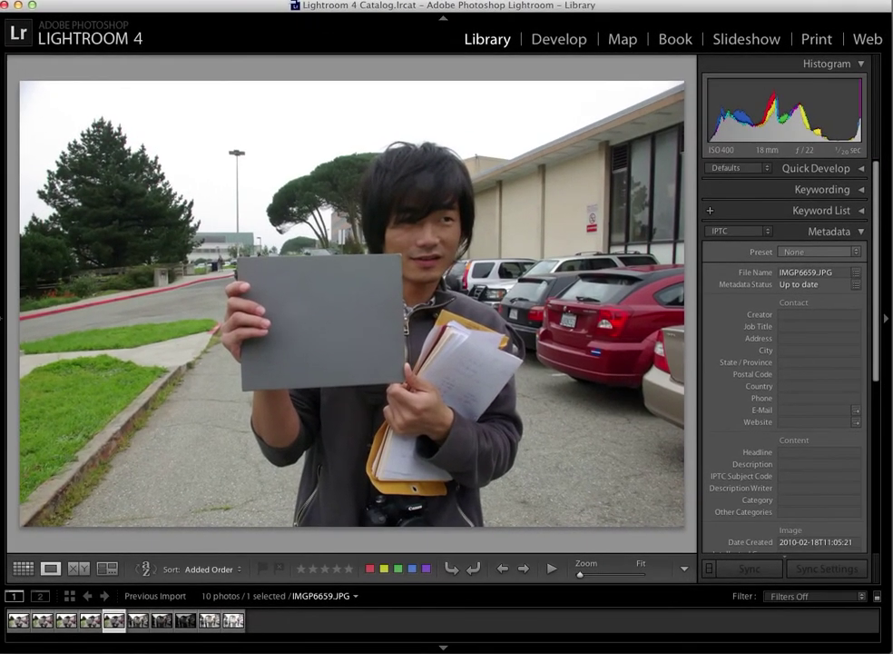
click(41, 0)
key(Escape)
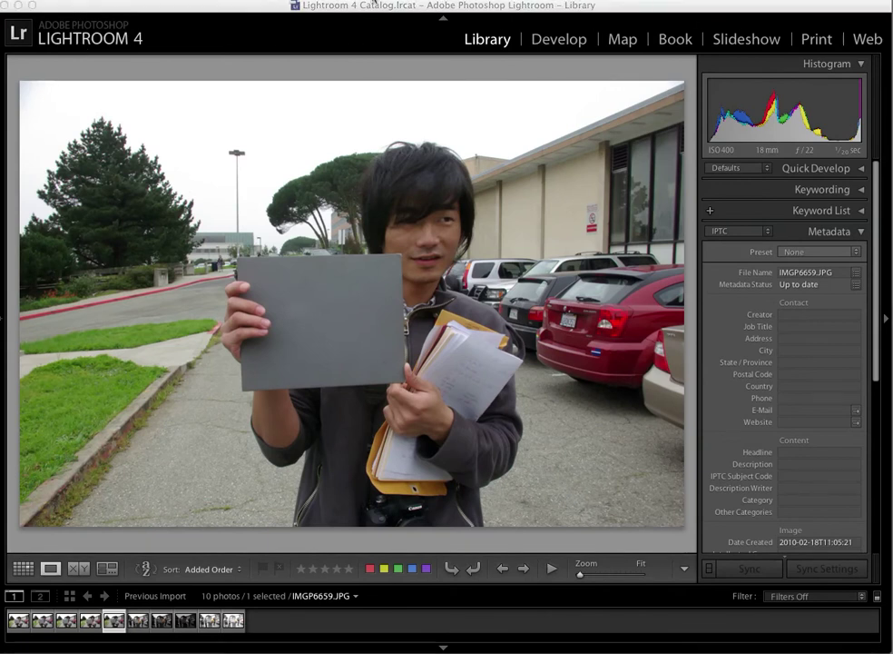
Open Lightroom's Preferences from the Lightroom application menu
click(82, 0)
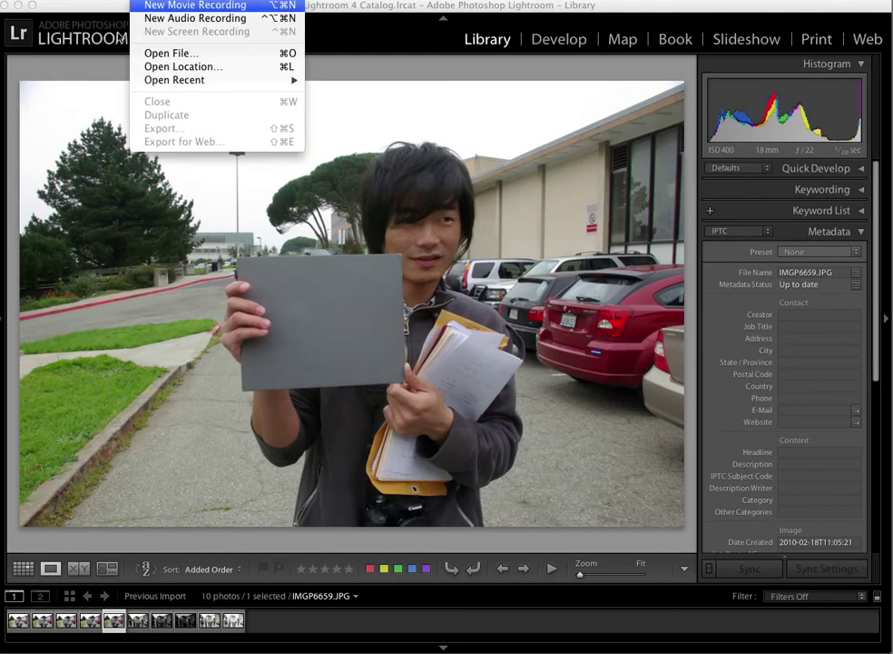
click(84, 31)
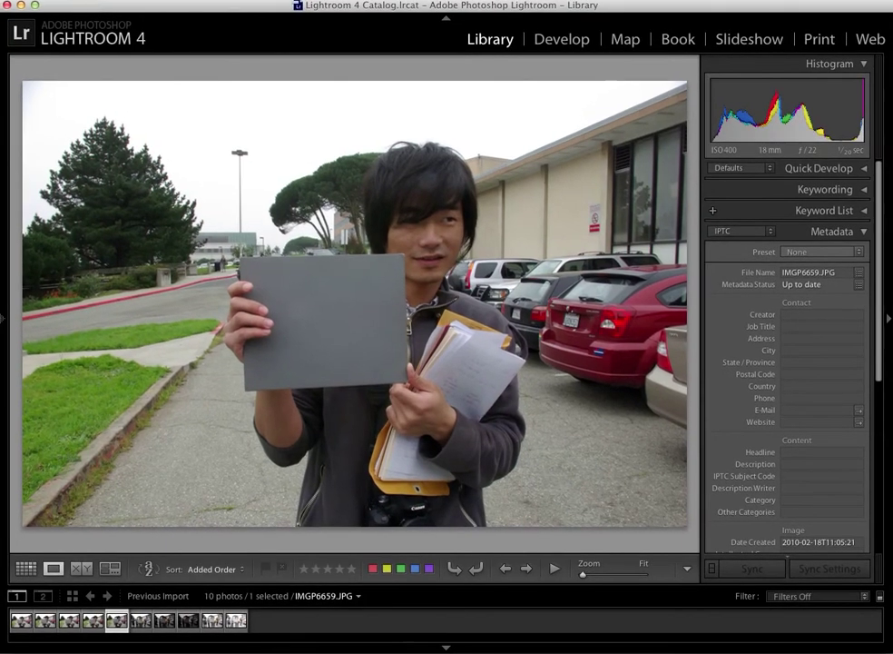
click(68, 0)
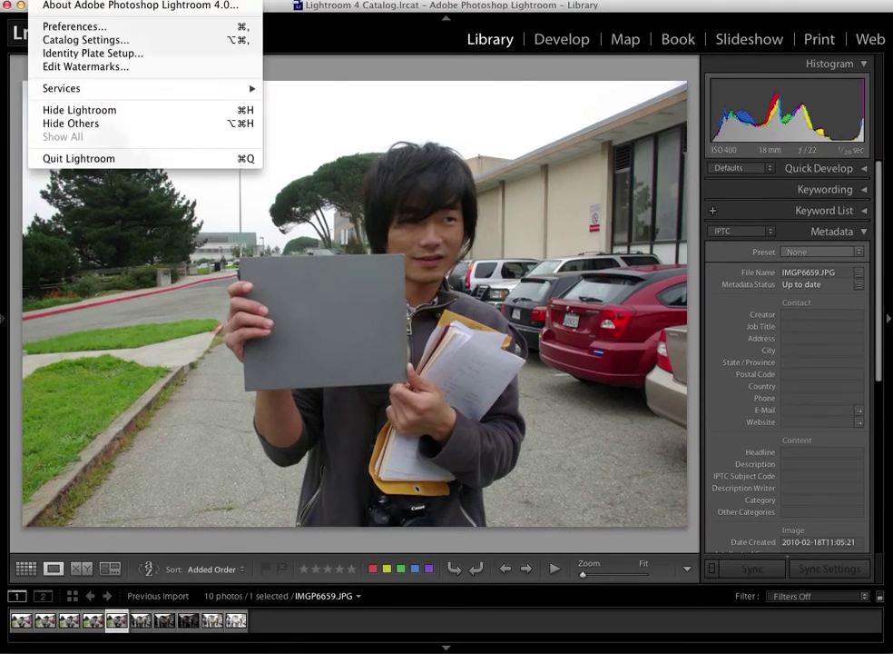
click(66, 27)
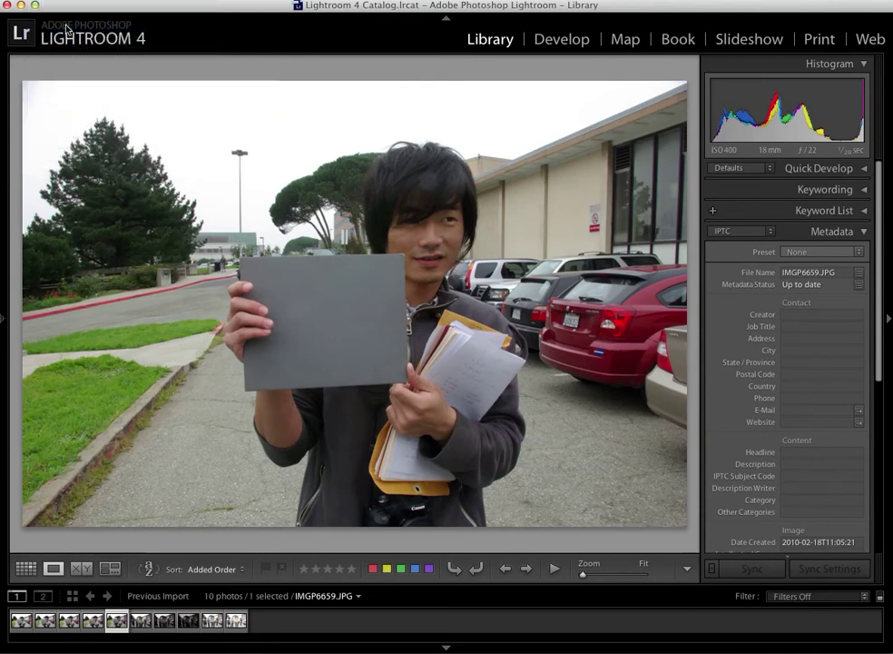
Show the General tab of the Preferences dialog
drag(276, 10, 277, 99)
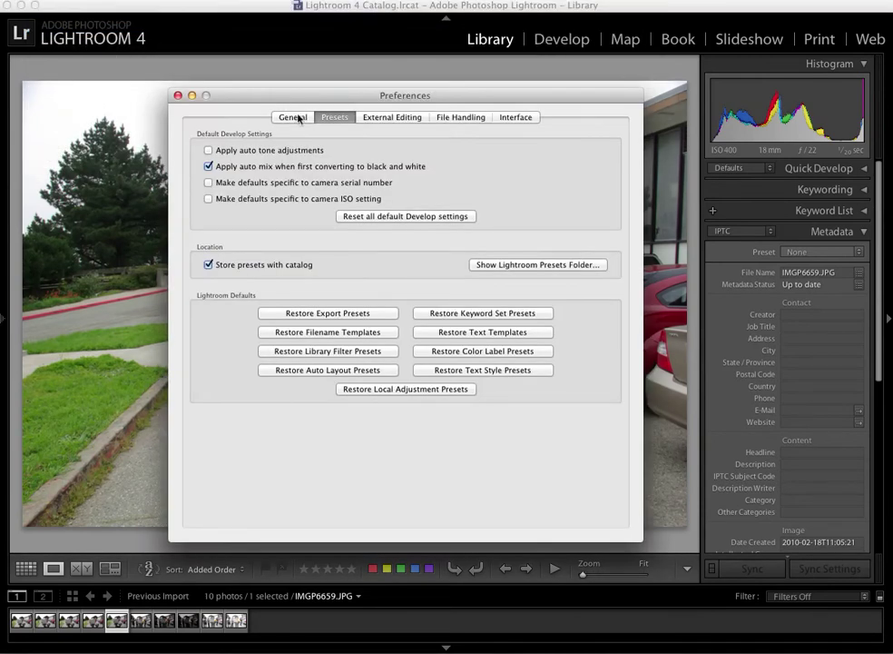
click(296, 118)
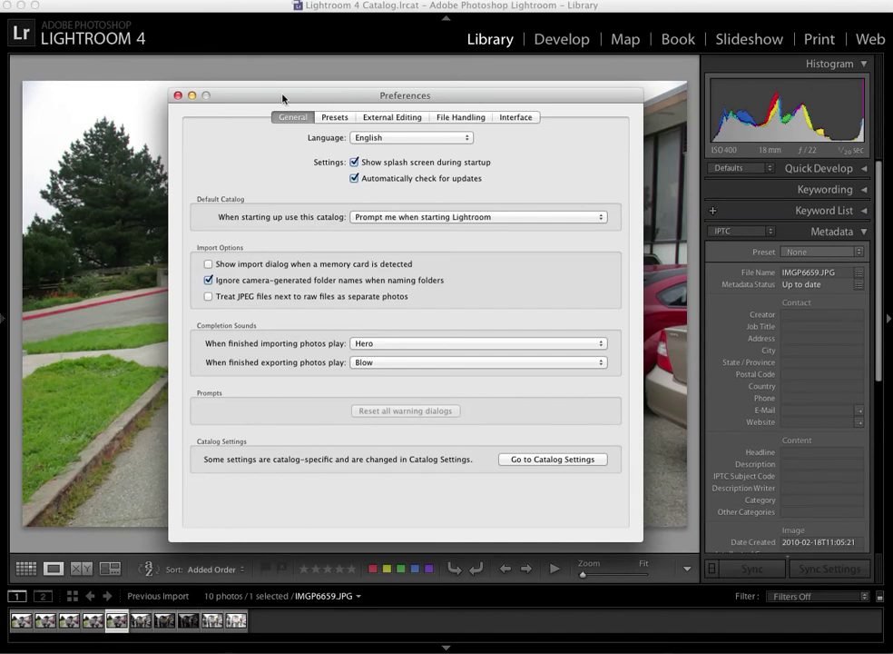
drag(282, 98, 278, 87)
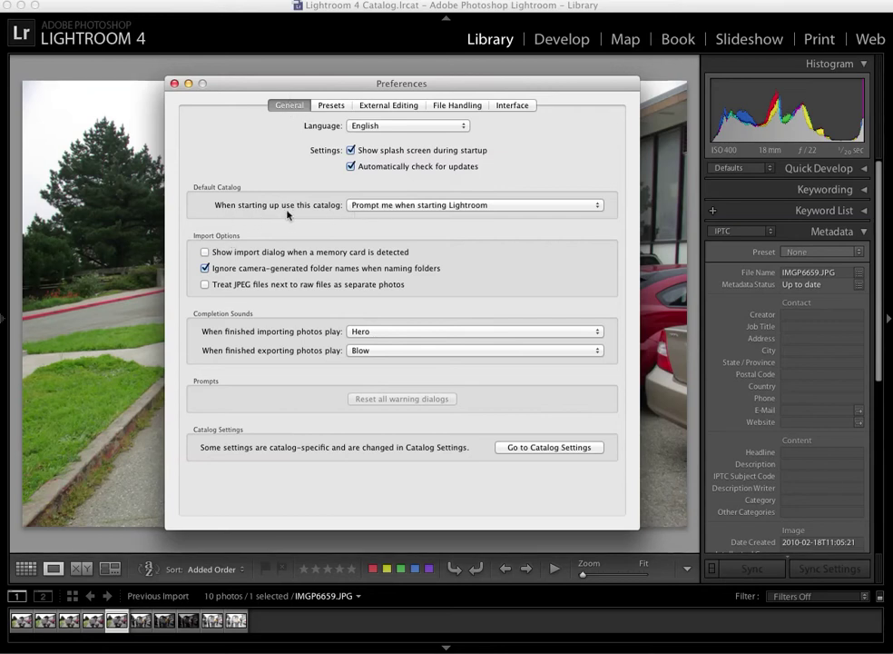
Set Default Catalog to Prompt me when starting Lightroom and check the memory-card import dialog
click(382, 207)
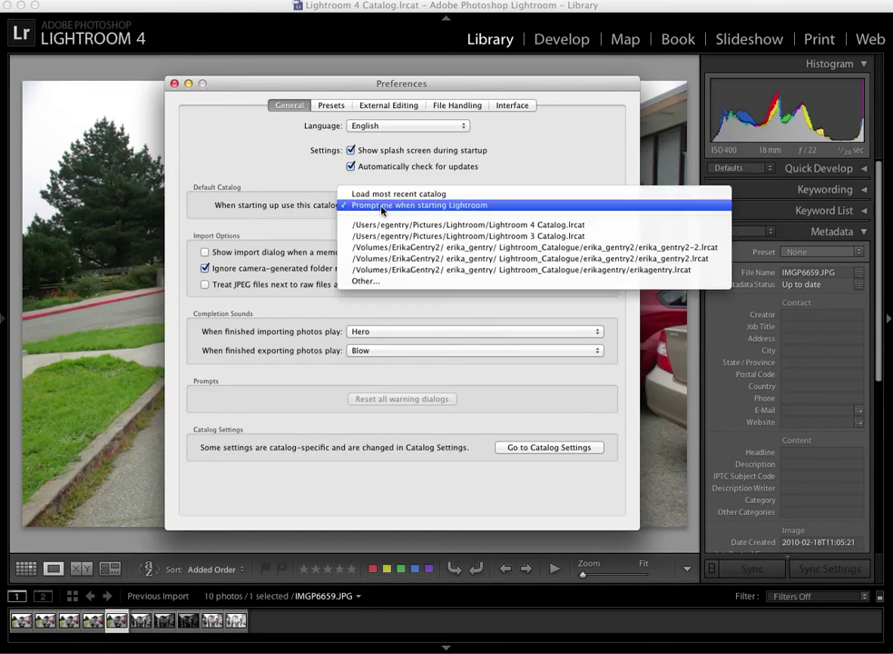
click(381, 193)
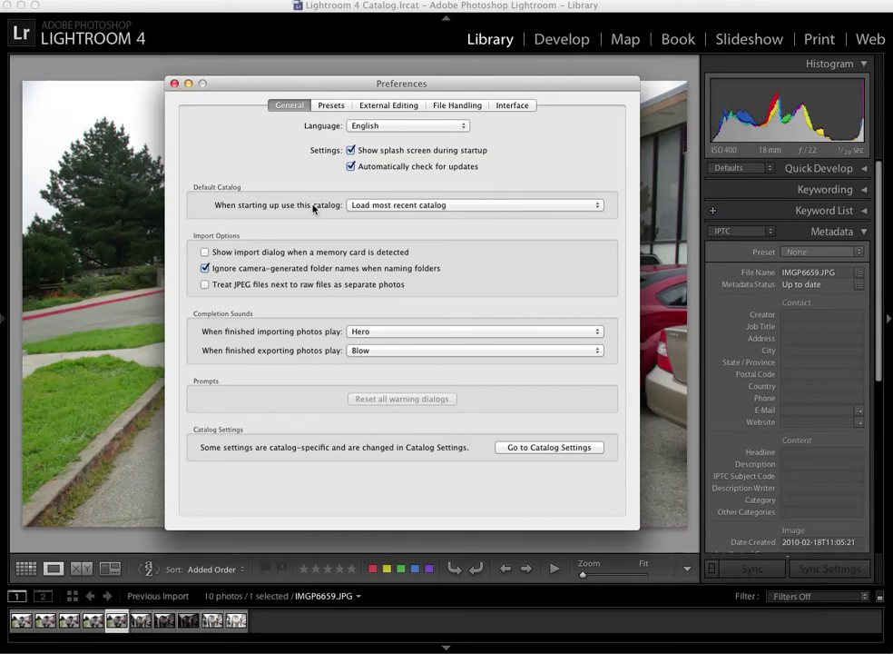
click(379, 207)
click(379, 218)
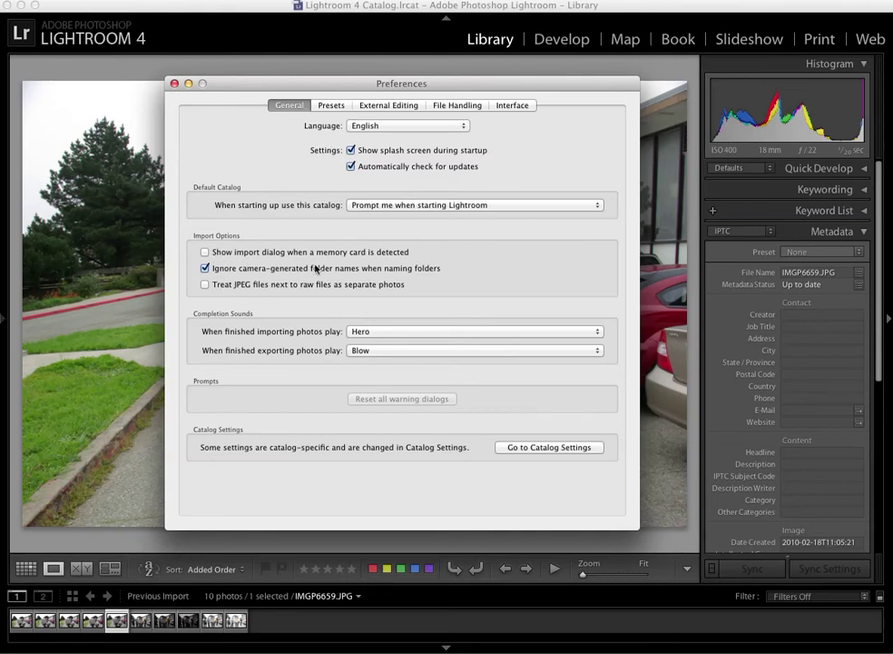
click(207, 253)
Uncheck the memory-card import dialog and leave separate-JPEG treatment off
click(205, 253)
click(206, 285)
click(206, 285)
Capture a Cmd-Shift-4 region screenshot of the General preferences window
key(super+shift+4)
key(space)
click(397, 168)
click(537, 219)
key(super+shift+4)
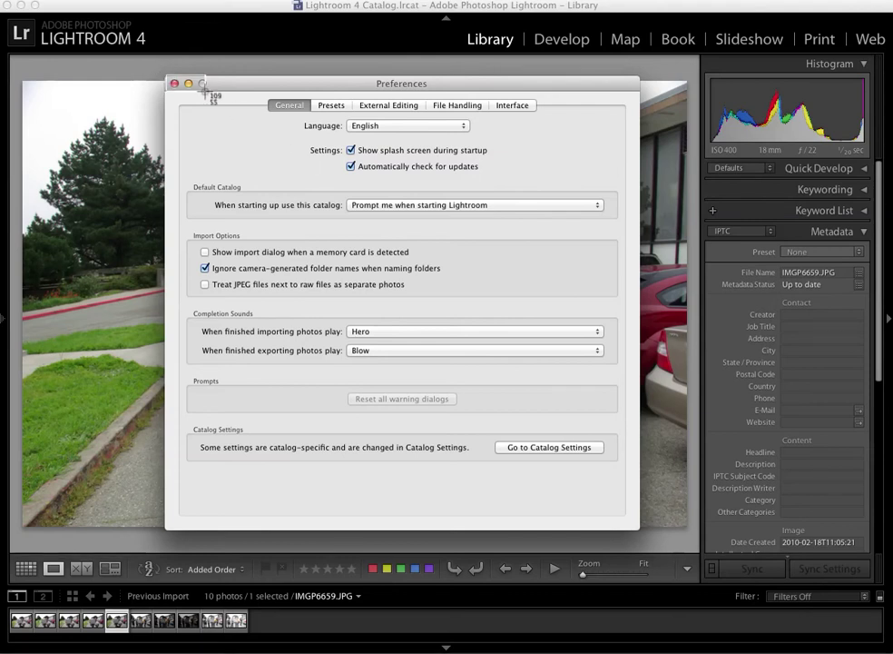
drag(204, 89, 663, 535)
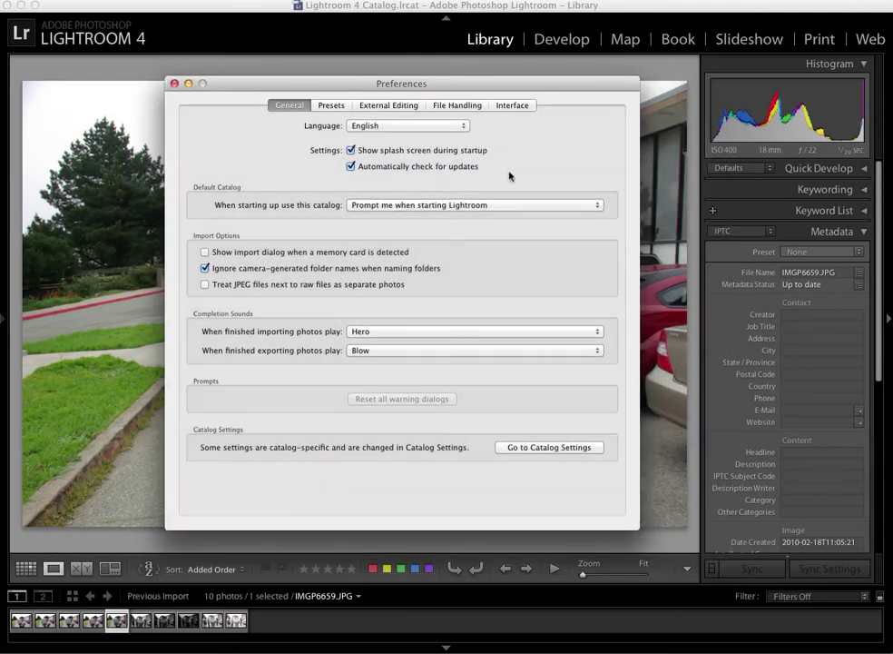
Reveal the Lightroom Presets folder from Presets preferences, then close the Finder windows
click(330, 105)
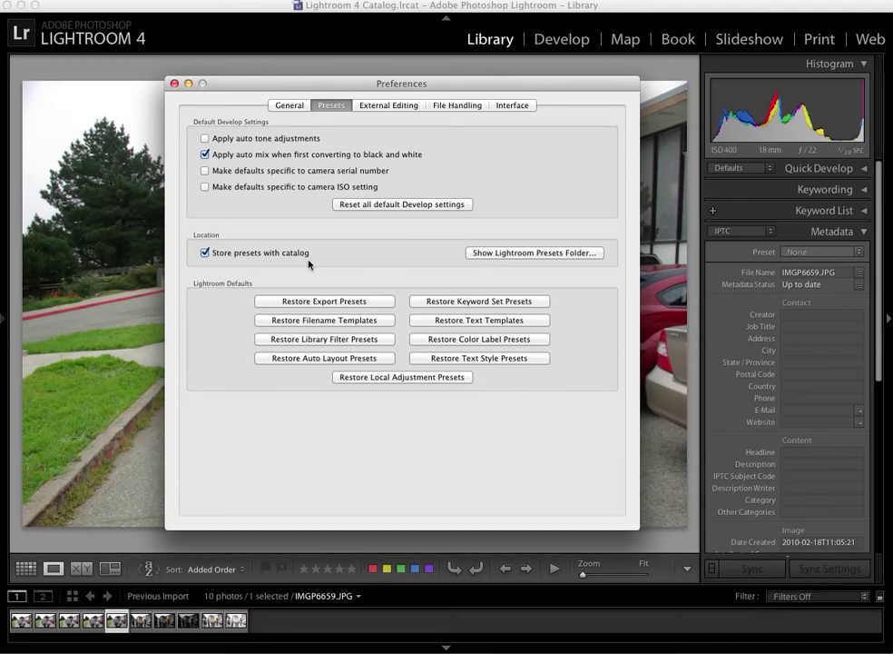
click(502, 253)
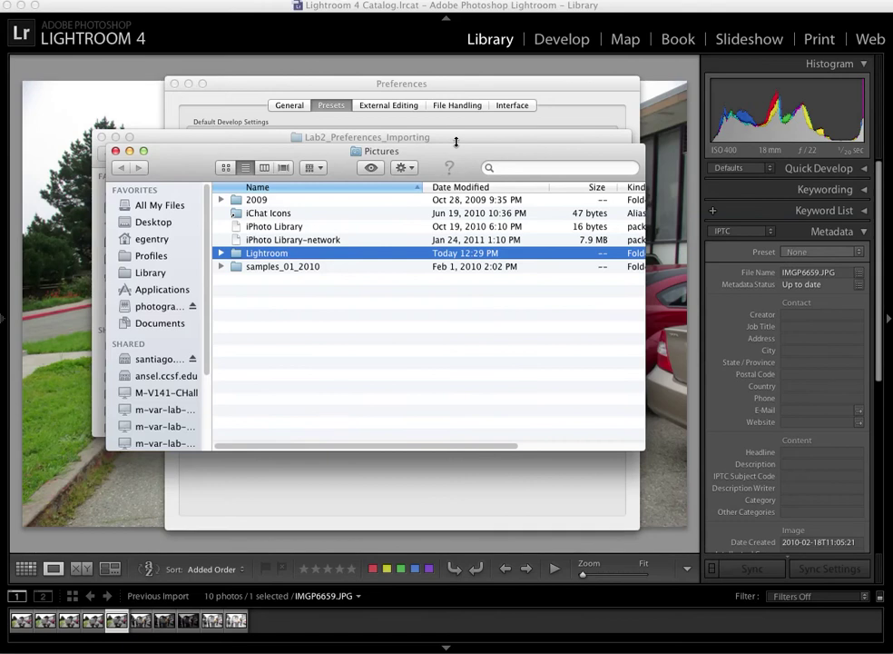
click(115, 151)
click(101, 137)
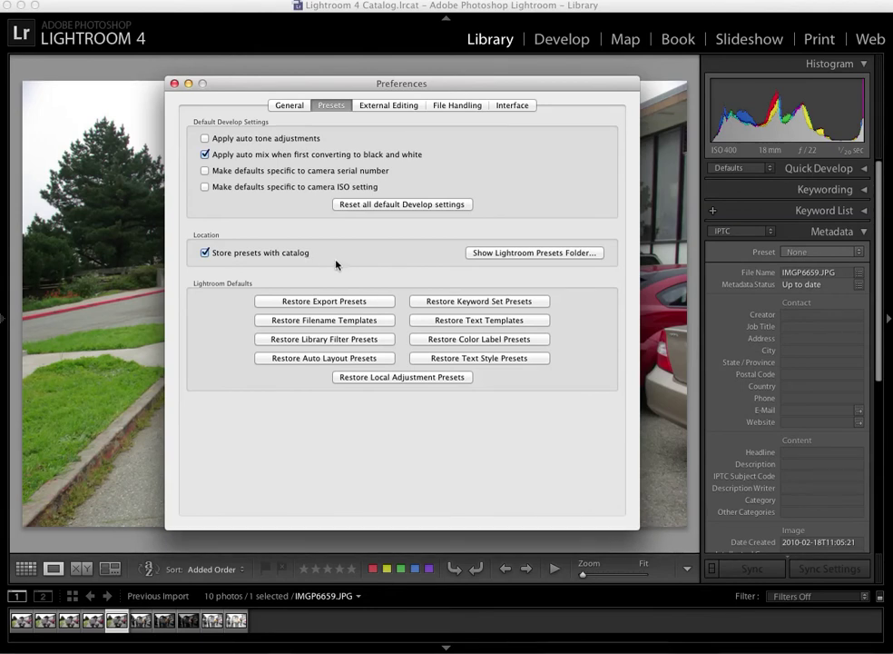
Capture a region screenshot of the Presets preferences and close the dialog
key(super+shift+4)
drag(163, 75, 628, 510)
click(175, 84)
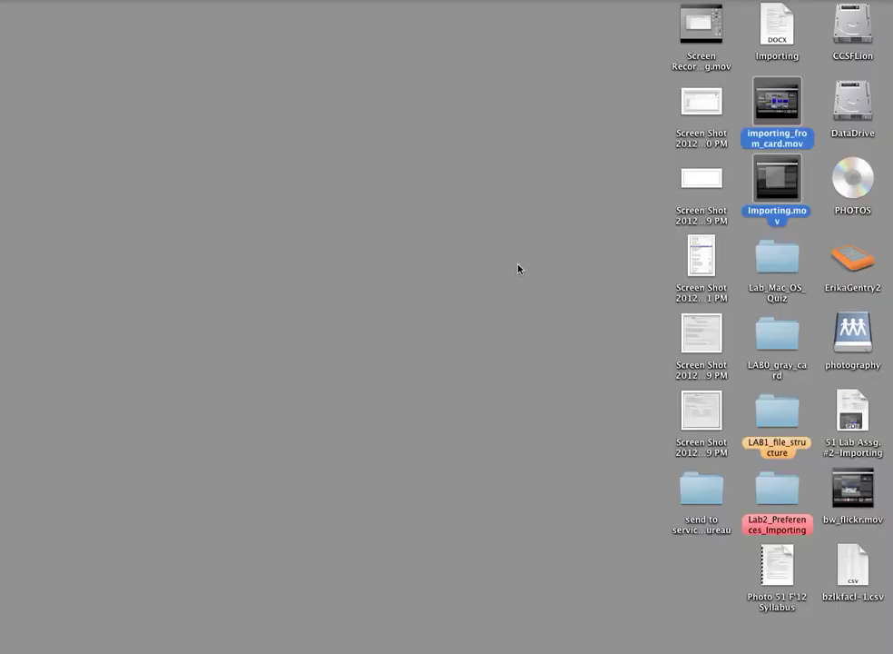
Relaunch Lightroom from the Dock and choose Create a New Catalog in Select Catalog
click(520, 268)
mouse_move(524, 646)
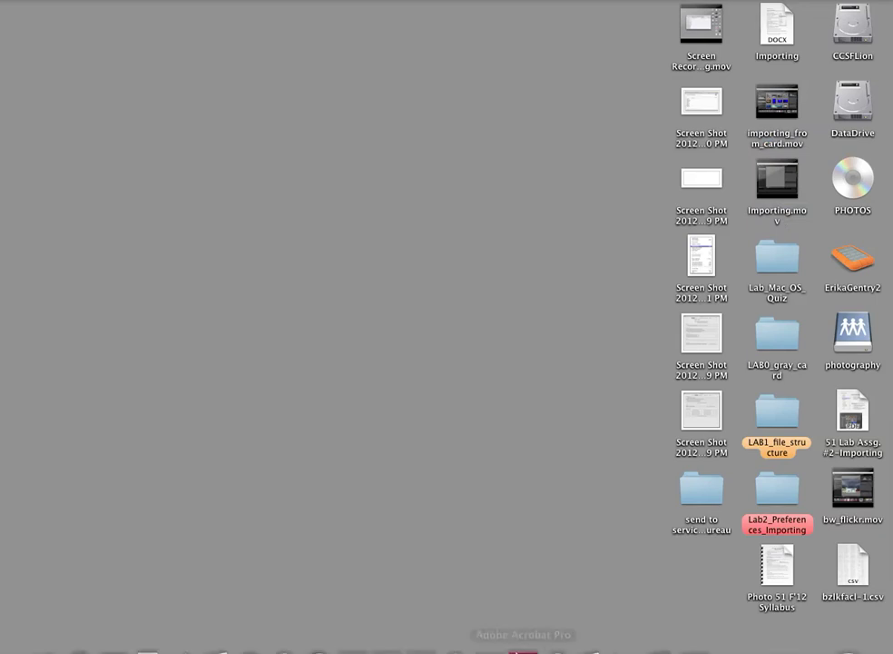
click(353, 629)
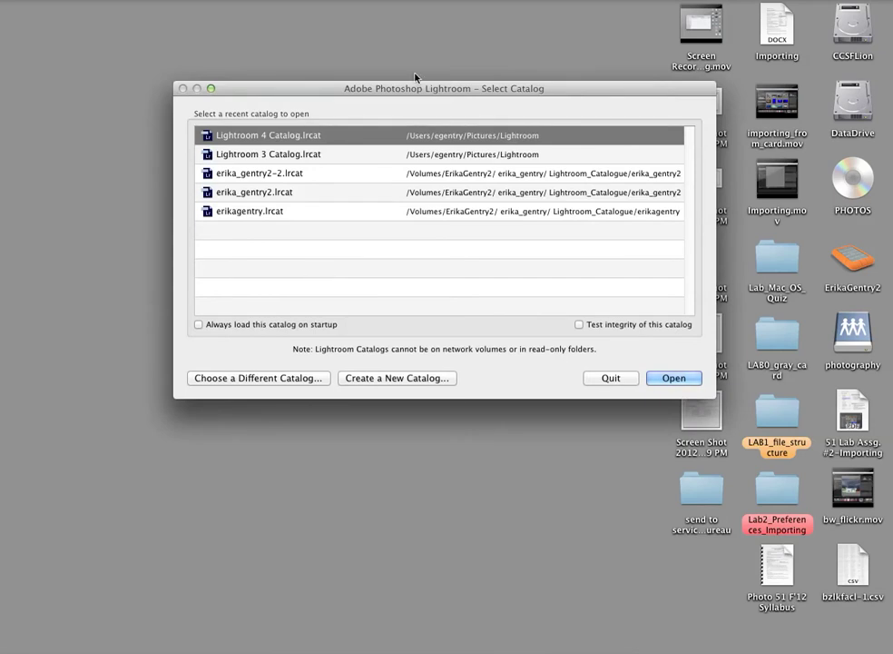
drag(410, 89, 370, 97)
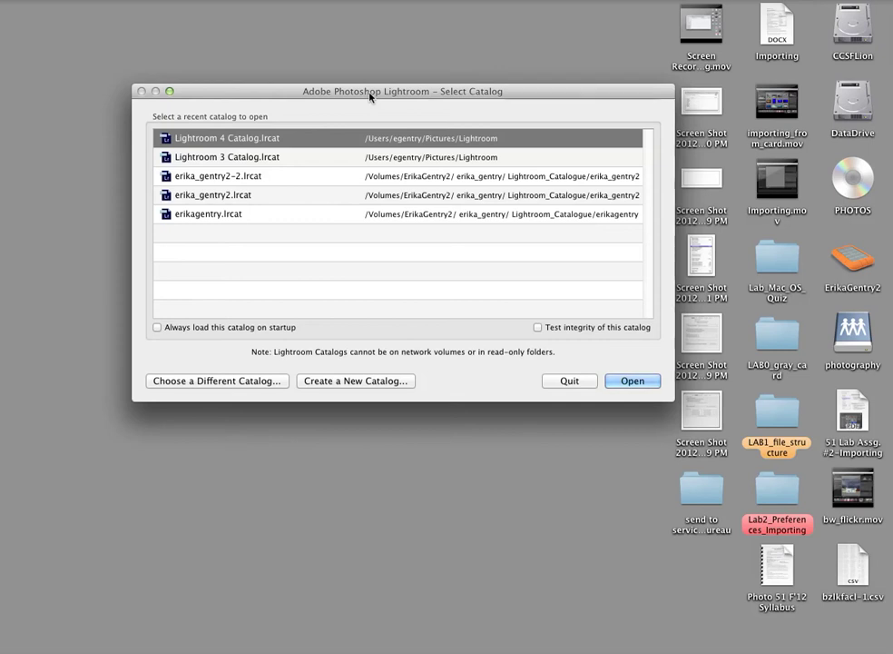
drag(370, 95, 329, 93)
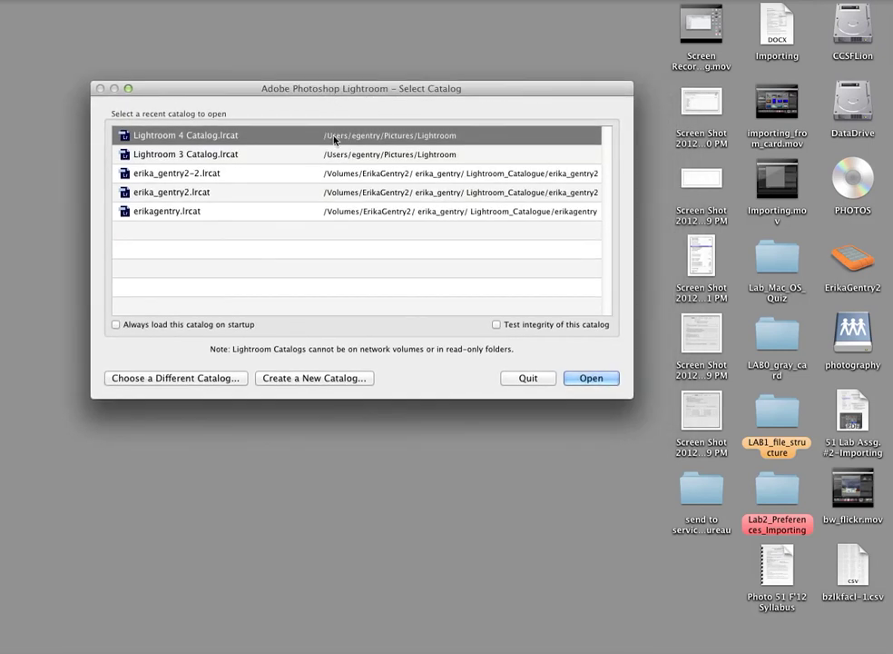
click(301, 383)
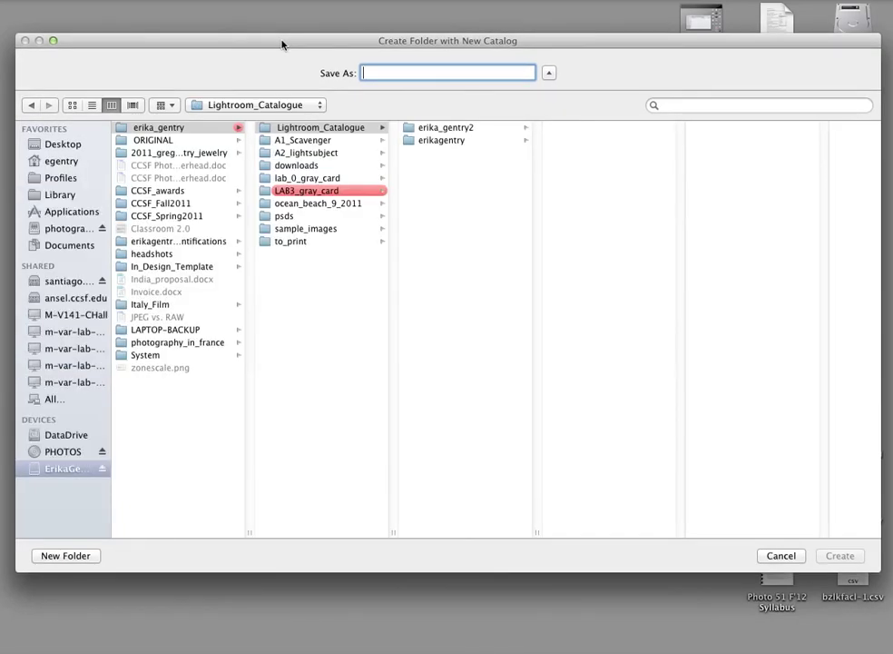
Create a new catalog named for the user with a '3' suffix in the drive's Lightroom_Catalogue folder
click(165, 130)
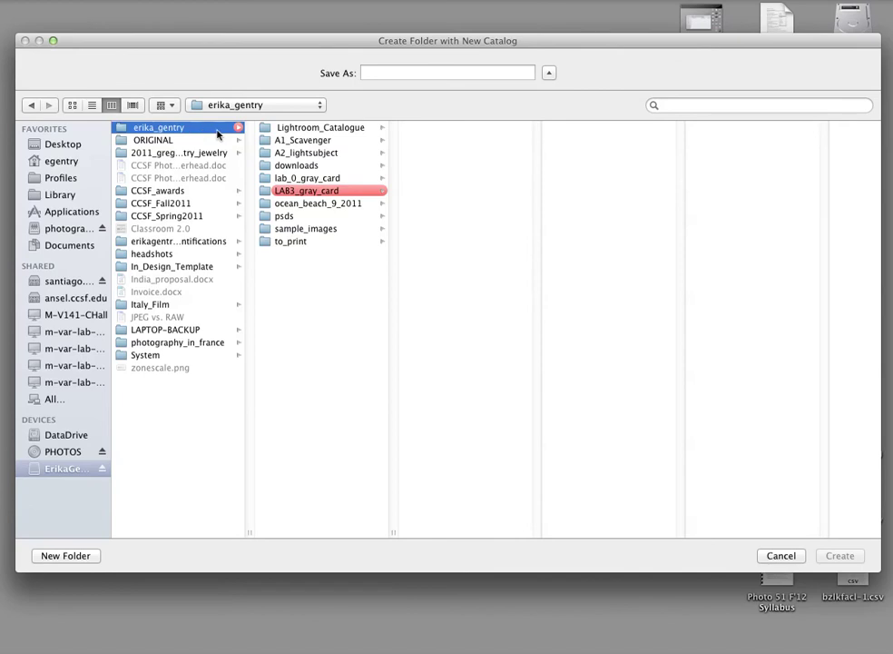
click(299, 132)
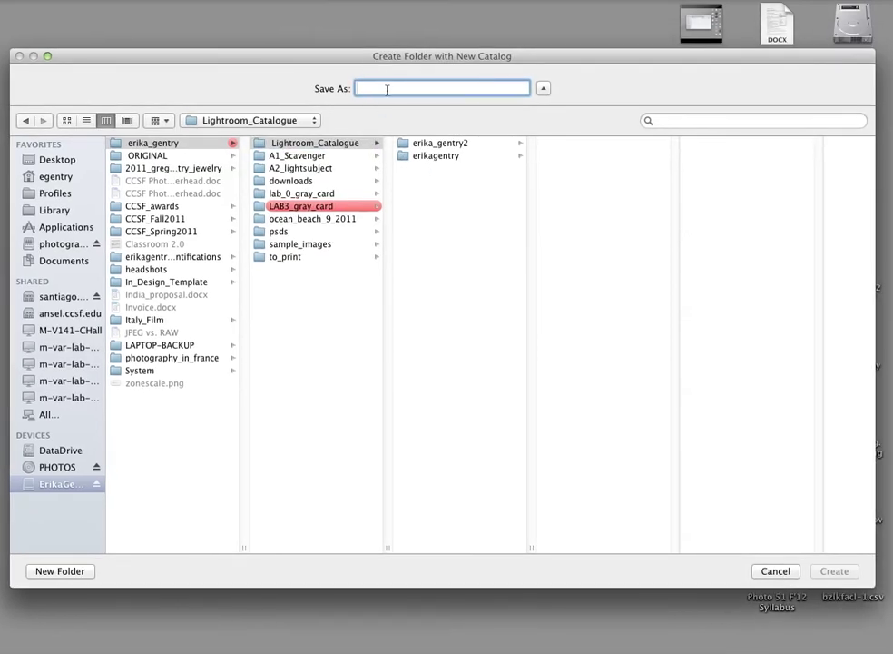
text(erika)
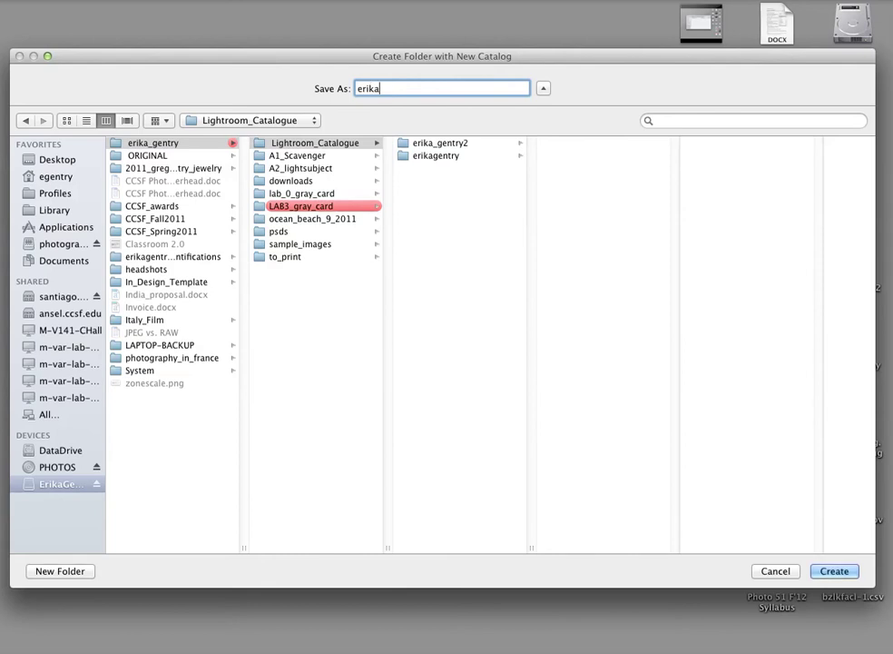
text(_gentry3)
click(835, 570)
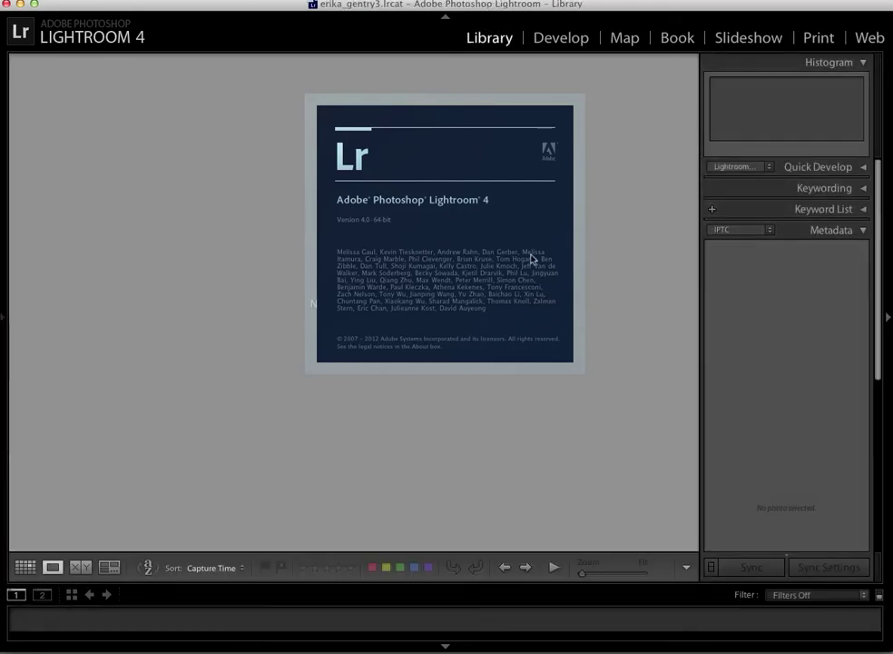
Move and narrow the Lightroom window to reveal the desktop, then select the external drive icon
drag(390, 11, 393, 32)
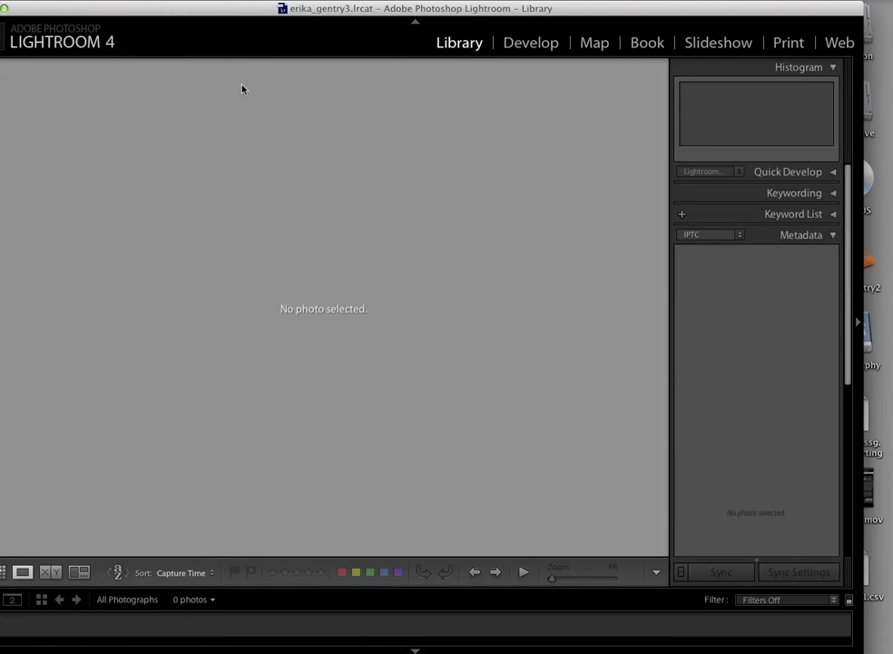
drag(663, 438, 479, 465)
click(861, 264)
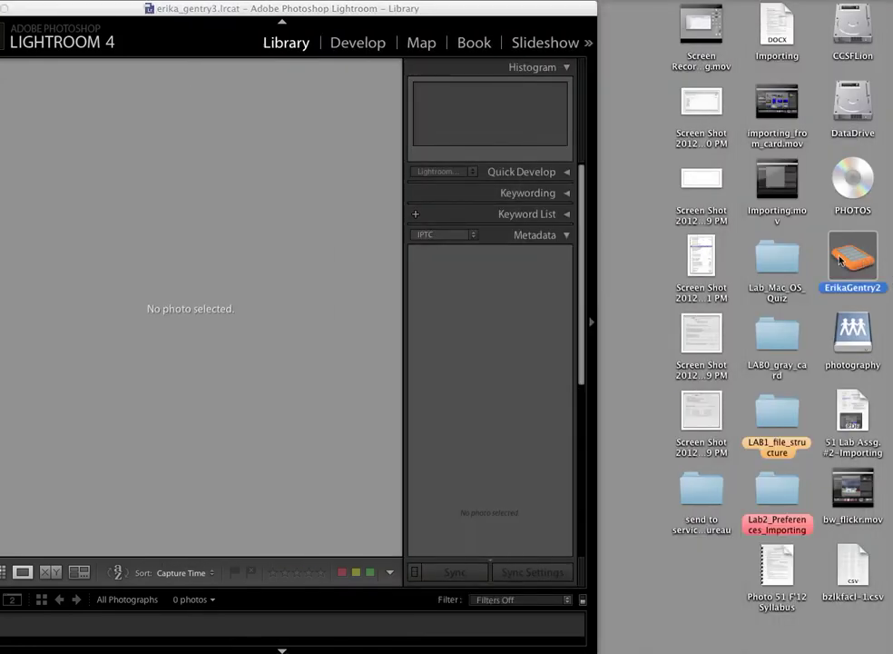
Open the ErikaGentry2 drive in Finder, enlarge its window and select the erika_gentry folder
double_click(841, 260)
drag(509, 93, 183, 83)
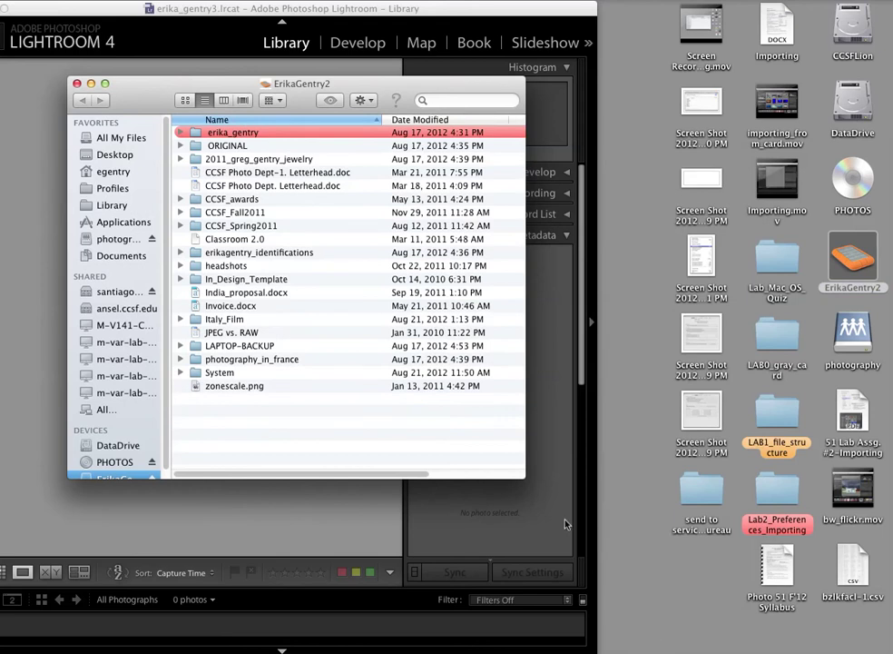
drag(522, 474, 843, 556)
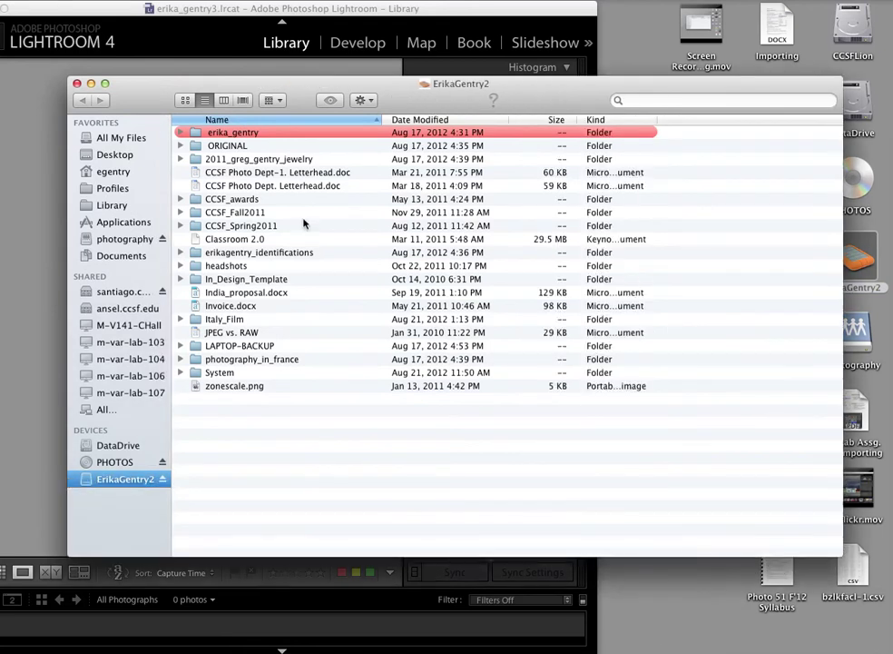
click(232, 133)
click(243, 101)
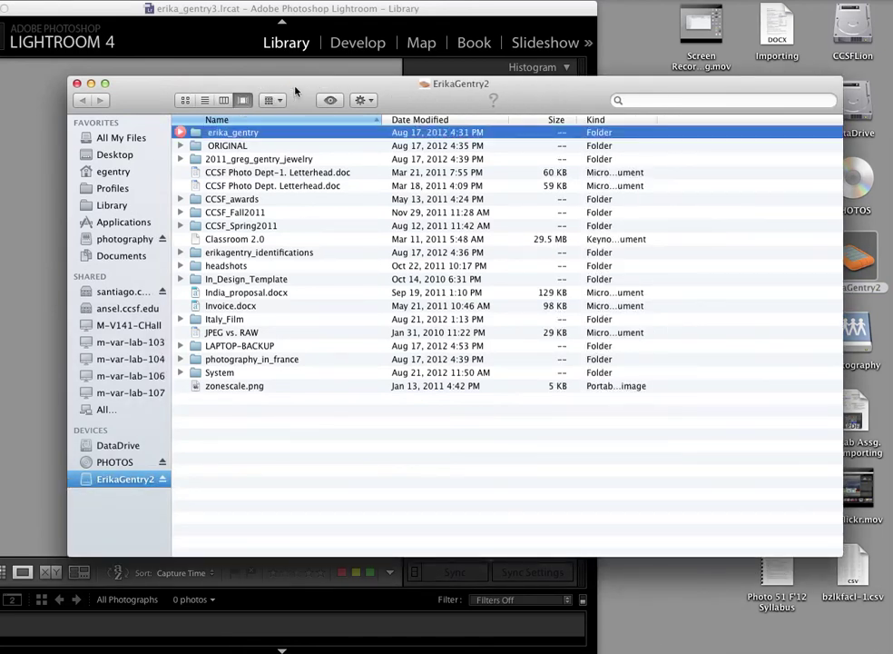
drag(295, 91, 284, 44)
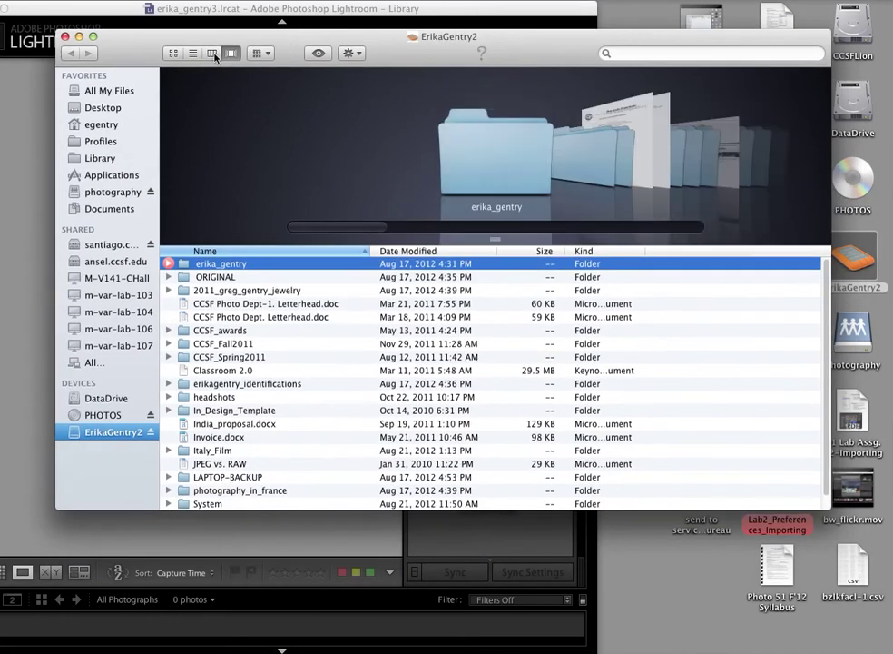
click(215, 56)
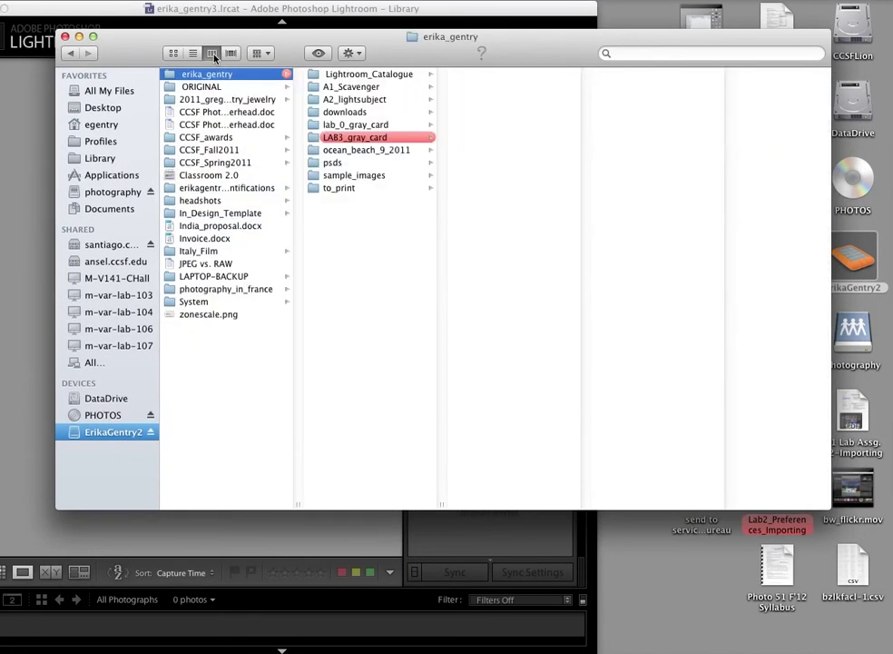
click(359, 75)
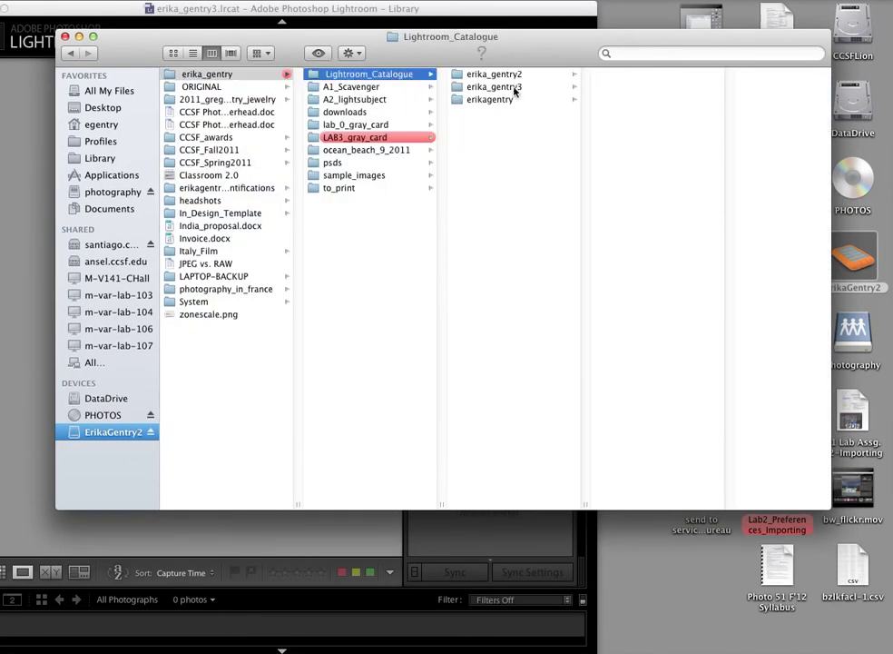
click(515, 87)
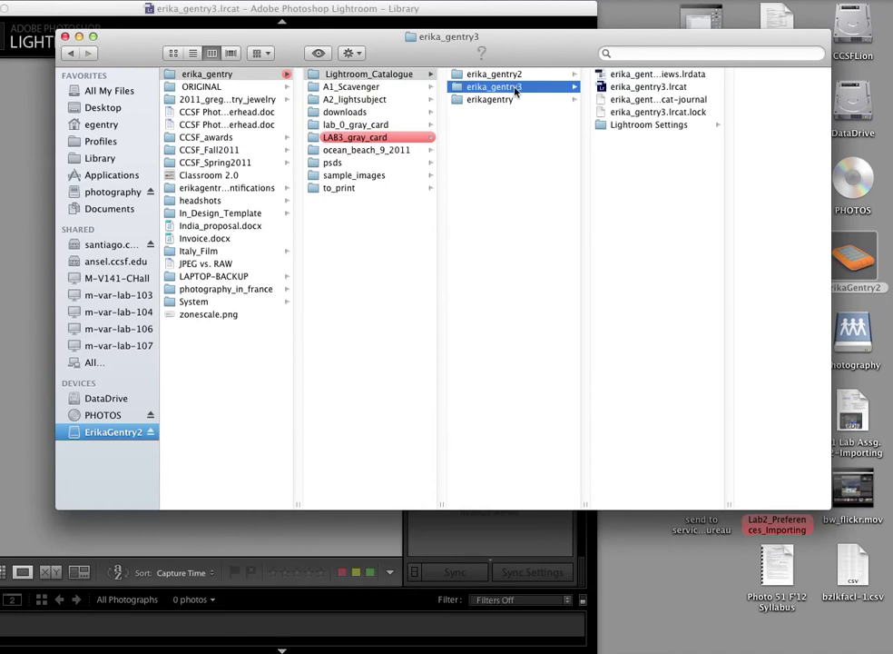
drag(419, 32, 313, 29)
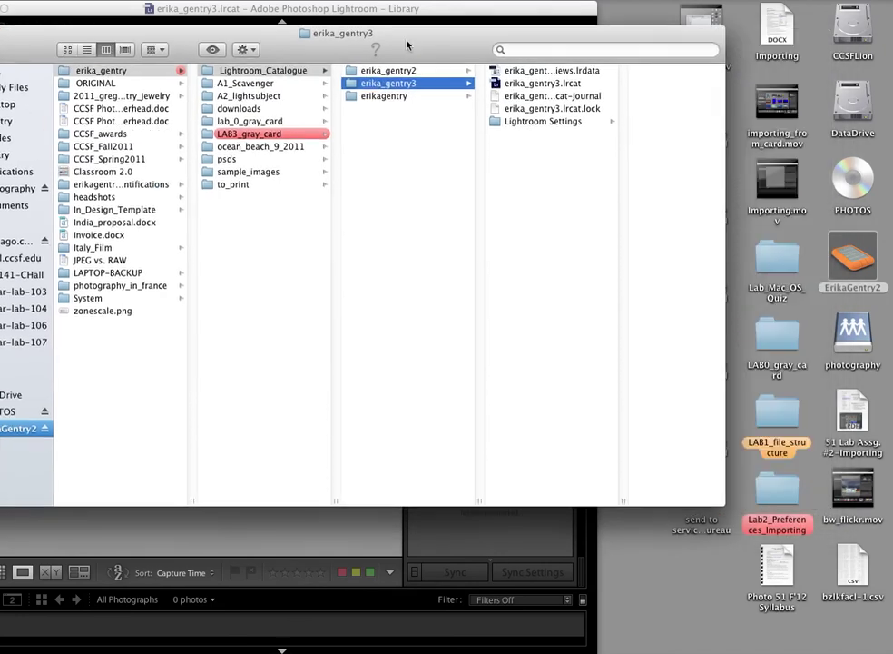
drag(723, 519, 817, 563)
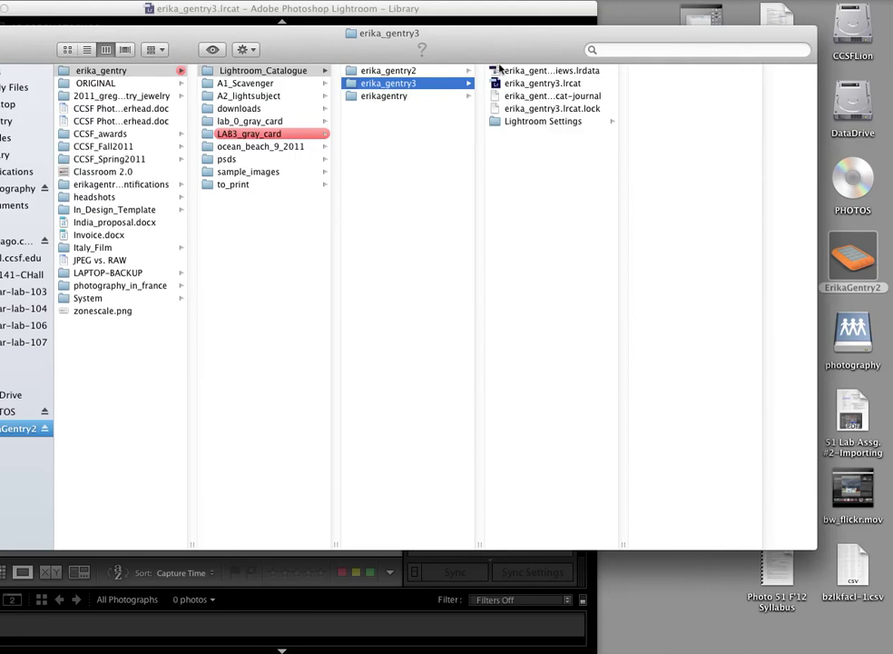
click(563, 84)
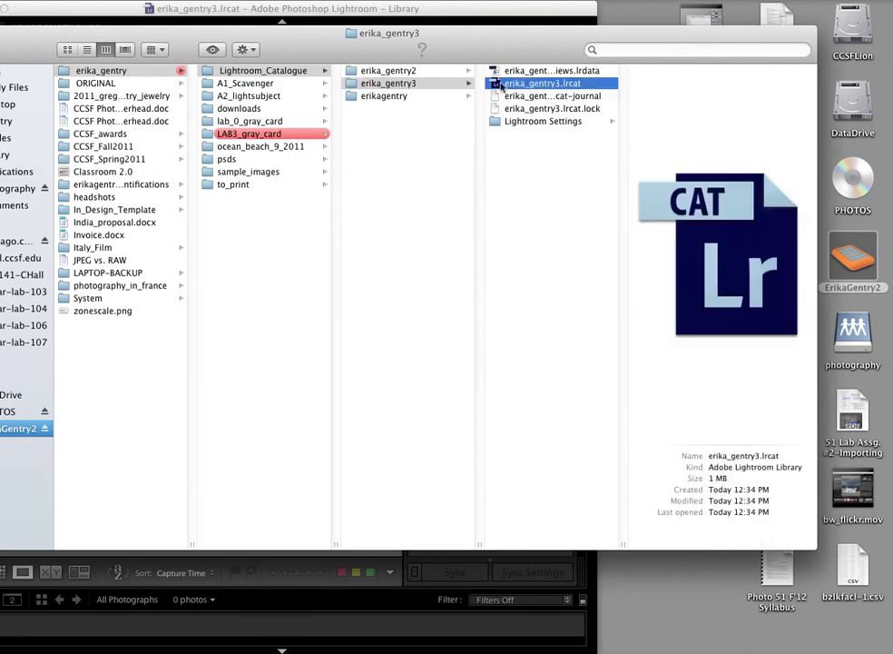
Inspect the catalog's Lightroom Settings, lock and journal files, ending on erika_gentry3 Previews.lrdata details
click(528, 123)
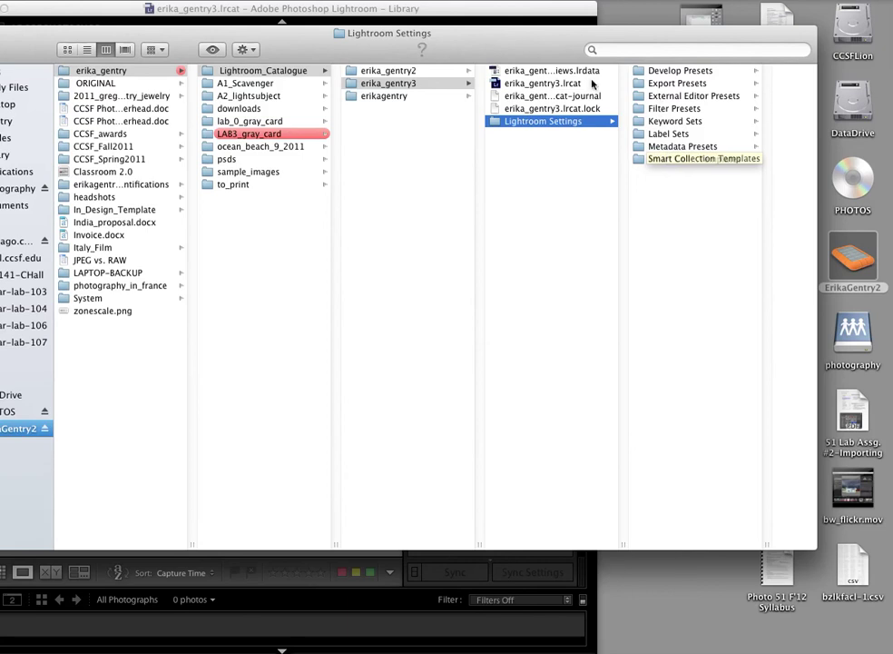
click(558, 108)
click(566, 97)
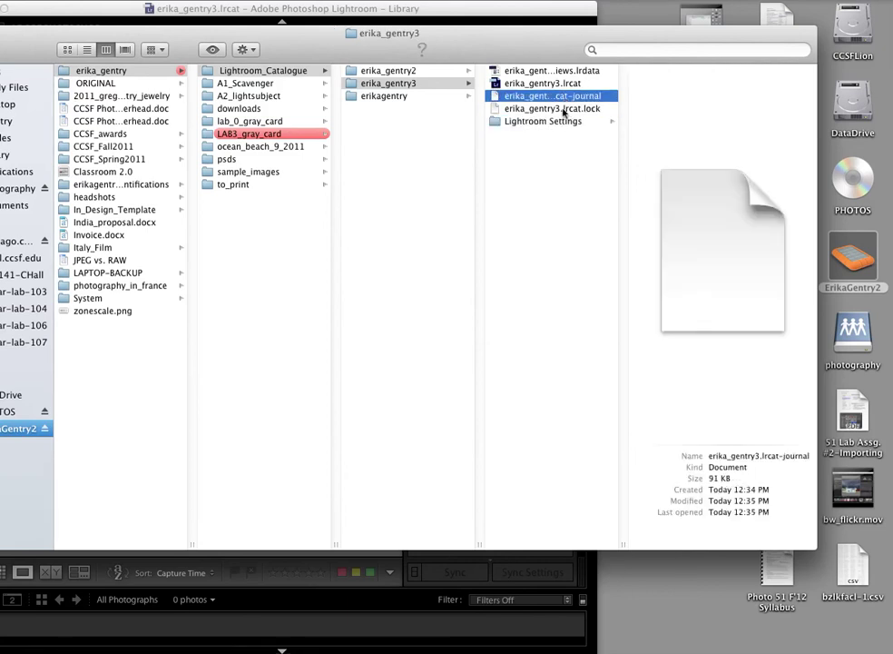
click(564, 110)
click(564, 97)
click(560, 110)
click(554, 97)
click(530, 71)
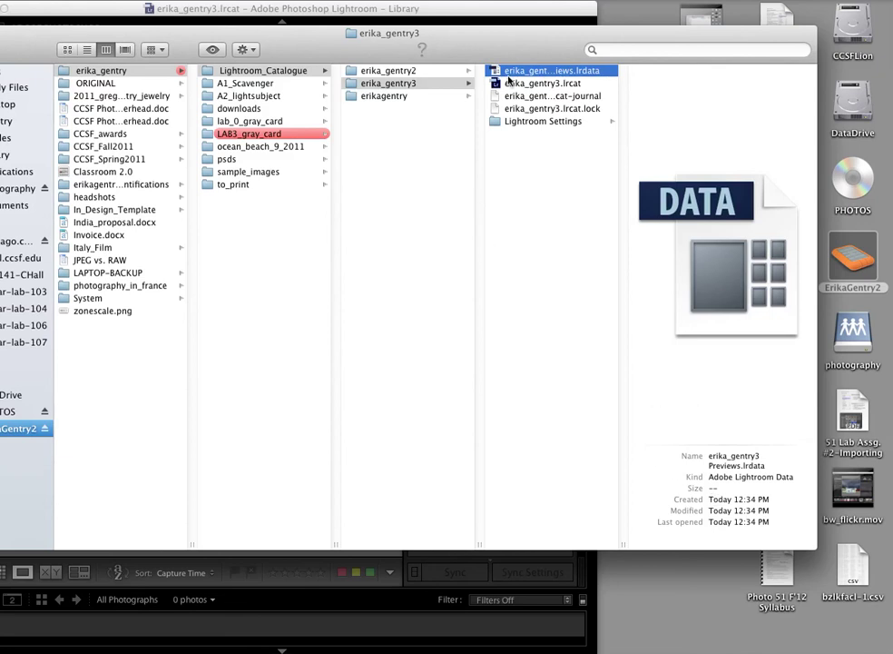
Close the drive's Finder window, widen the Lightroom Library window, and open the Lightroom menu
drag(219, 38, 536, 33)
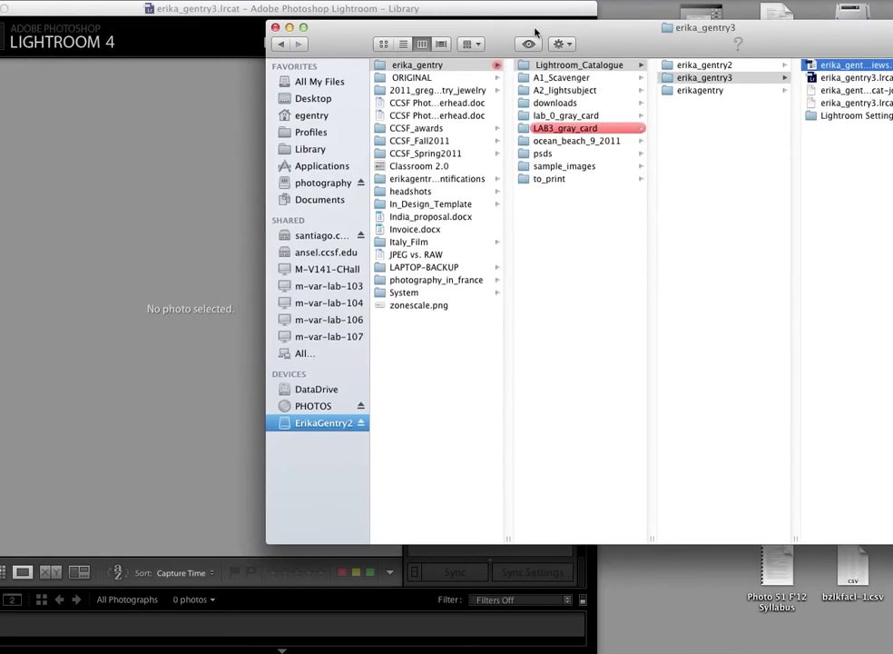
key(super+w)
drag(320, 14, 429, 5)
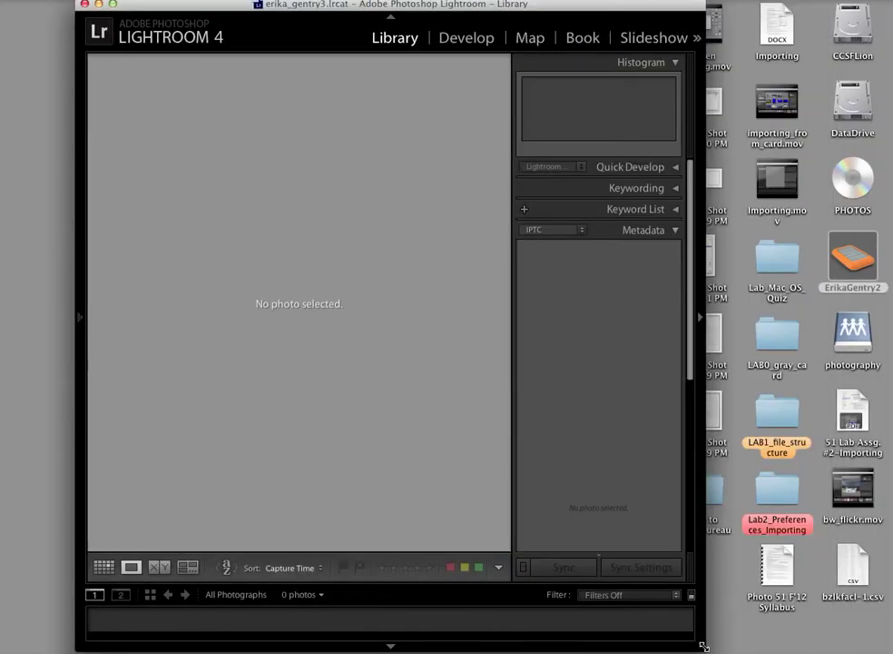
drag(704, 647, 892, 647)
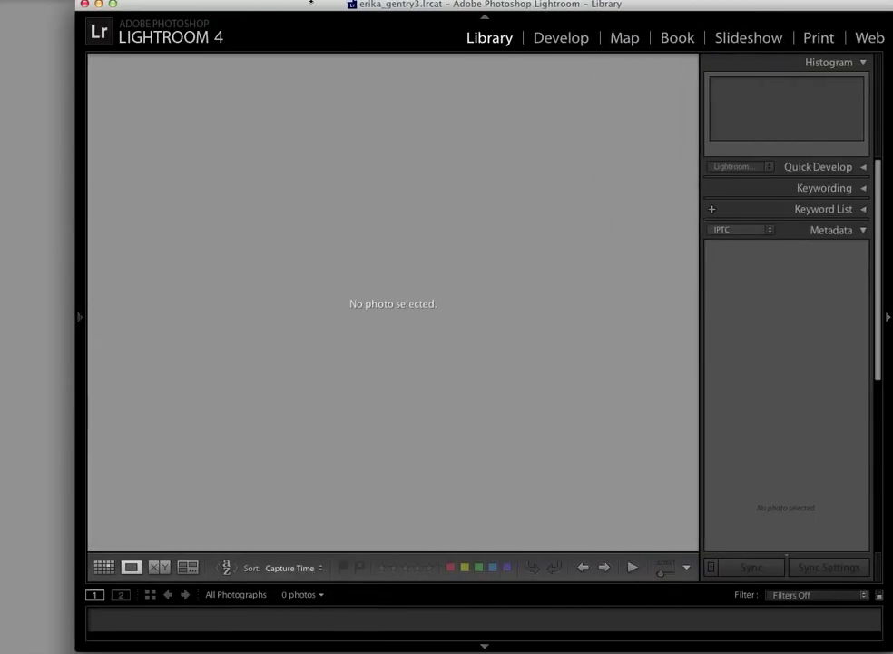
drag(311, 4, 270, 18)
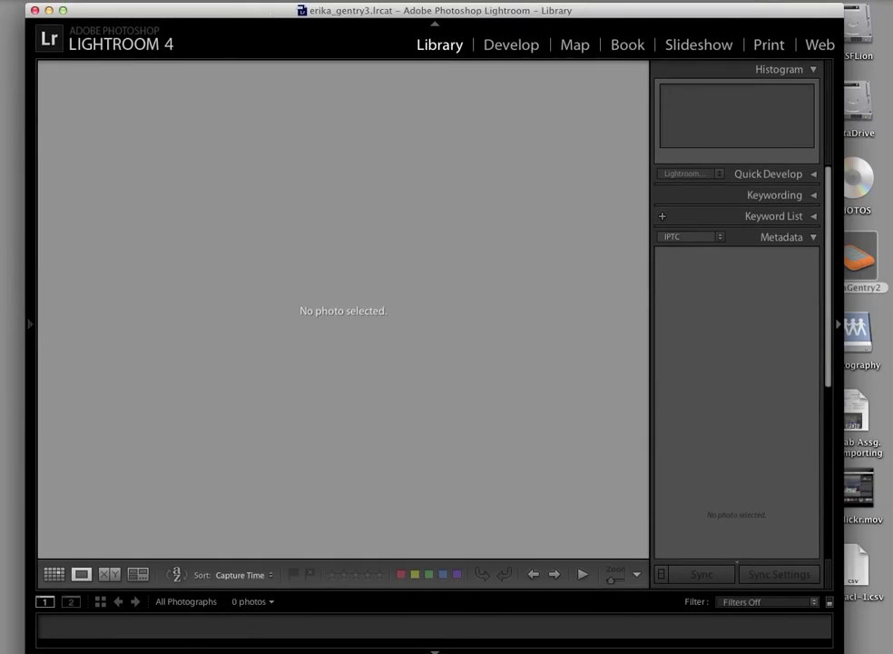
mouse_move(385, 630)
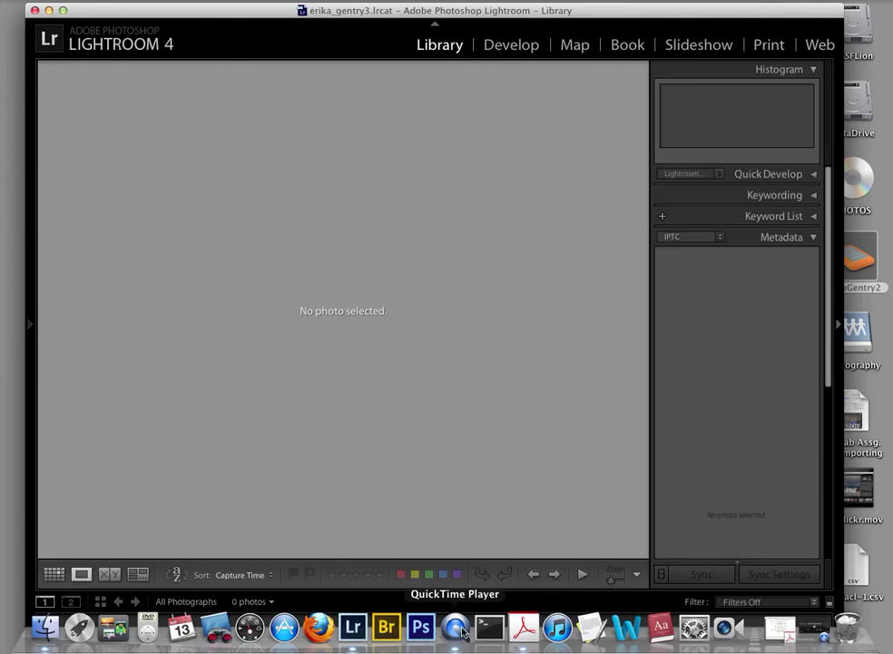
click(73, 2)
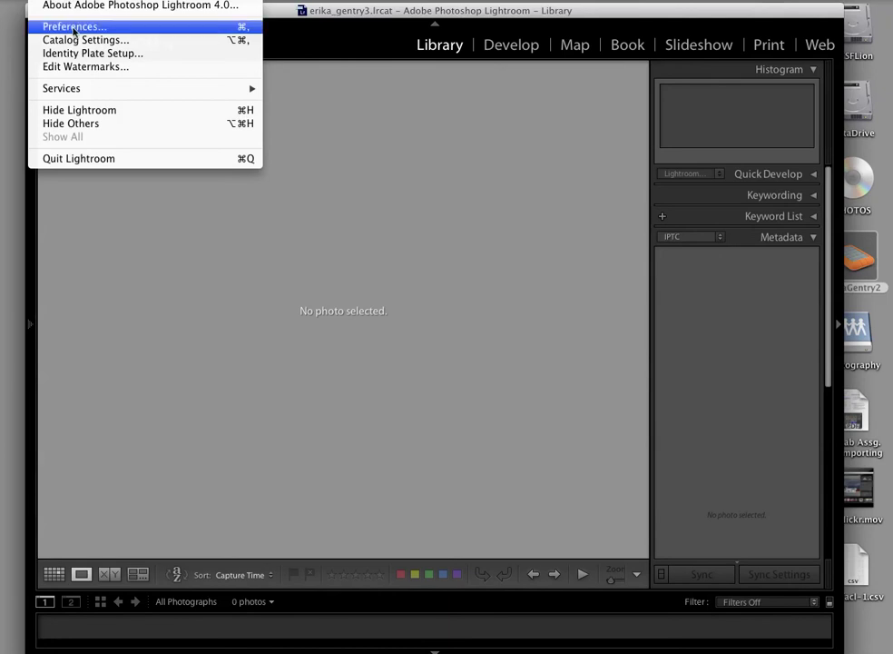
Open Lightroom Preferences on the Presets tab and move the dialog to the top-left
click(74, 27)
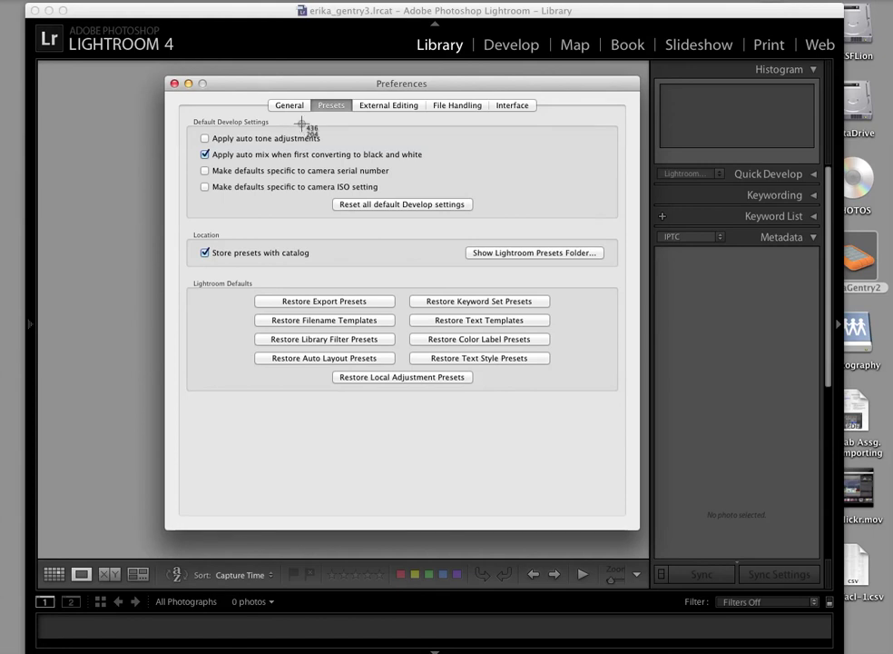
key(super+shift+4)
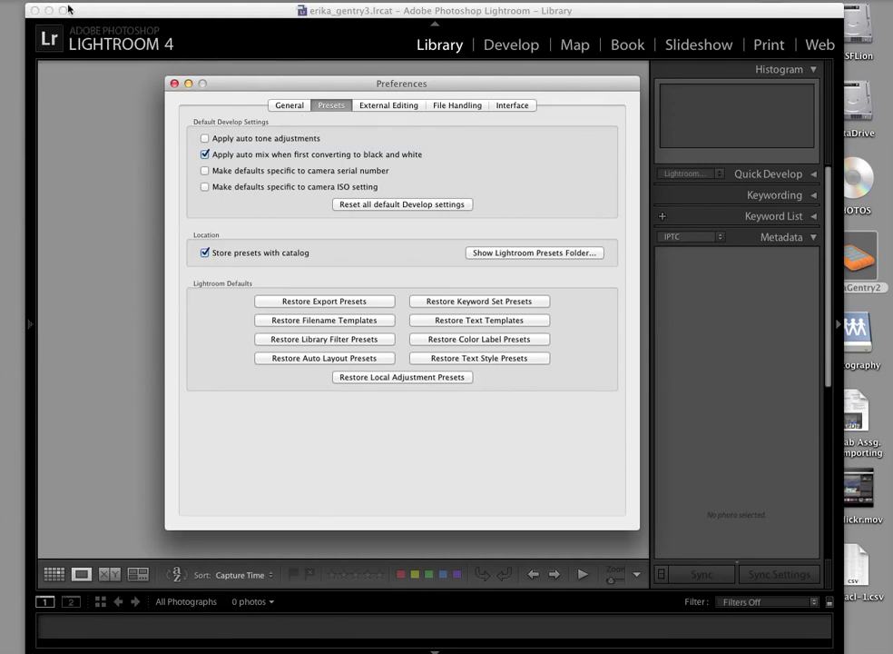
drag(358, 82, 196, 44)
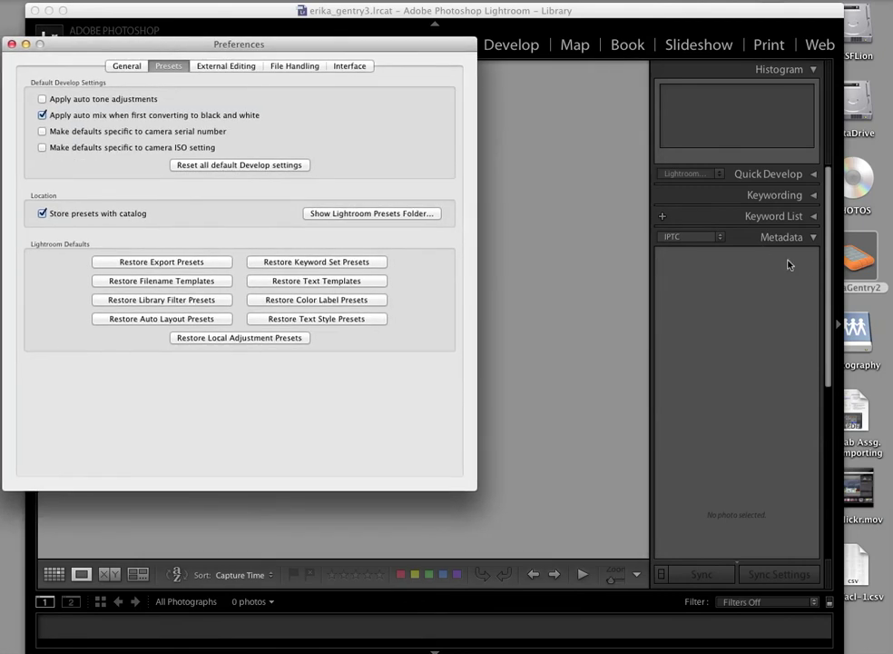
Open the drive's Lightroom_Catalogue > catalog folder 3 in a Finder window beside Preferences
double_click(858, 261)
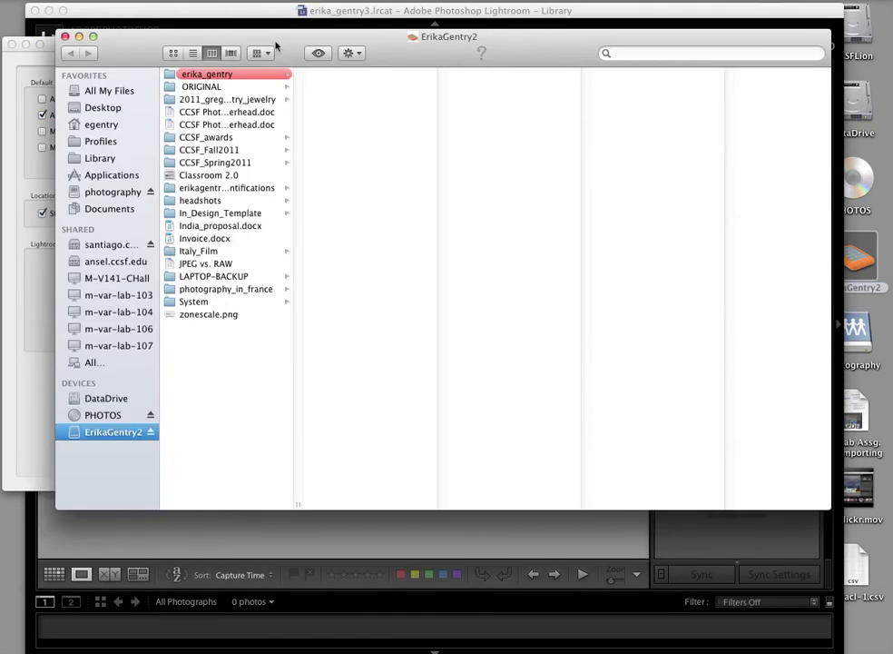
drag(277, 45, 450, 236)
click(379, 265)
click(539, 266)
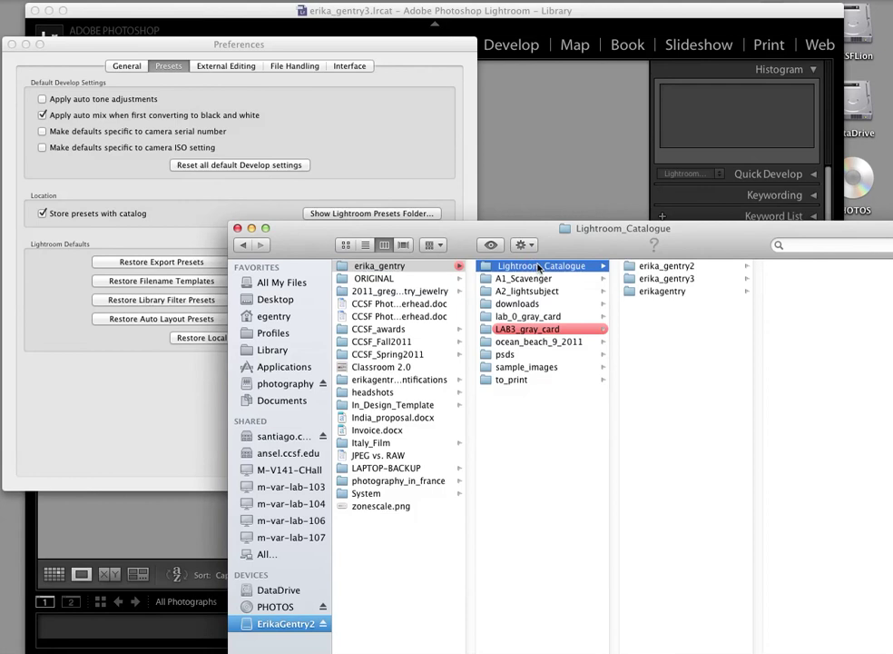
drag(703, 250, 517, 273)
click(468, 309)
Screenshot the screen region covering both Preferences and the catalog folder window
key(super+shift+4)
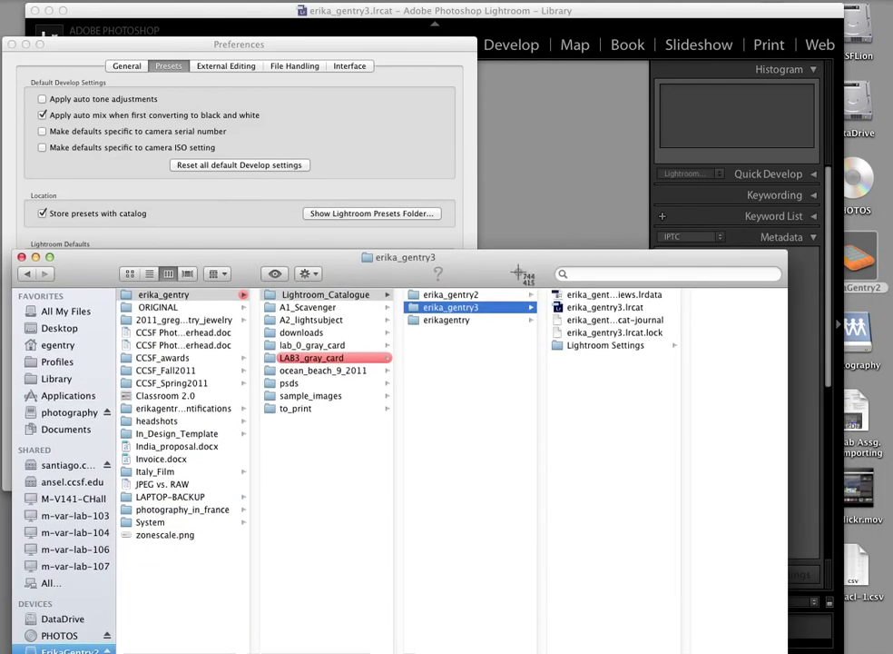
drag(15, 2, 667, 503)
click(140, 13)
Minimize Lightroom and close the Preferences dialog and the drive's folder window
double_click(140, 13)
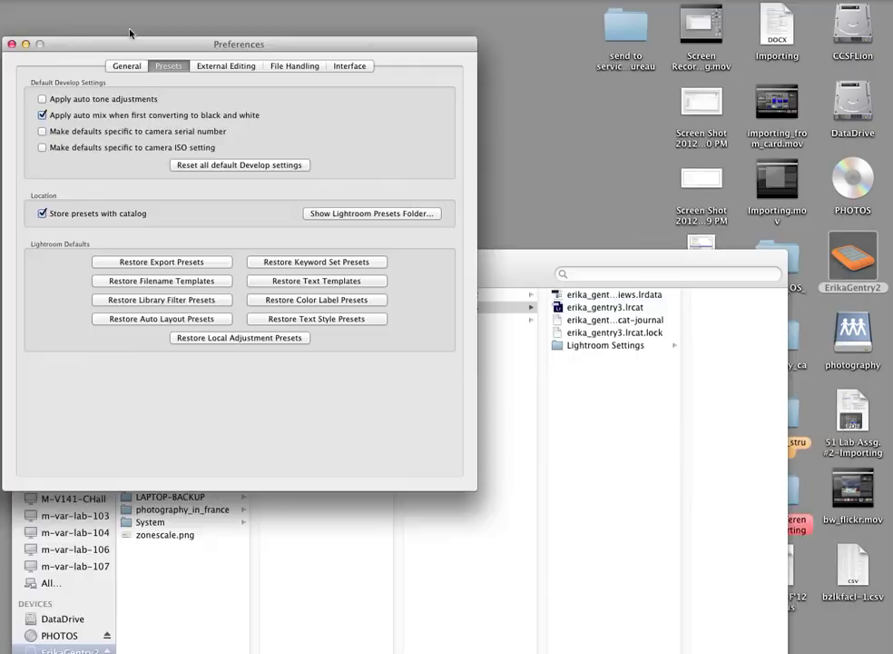
click(11, 43)
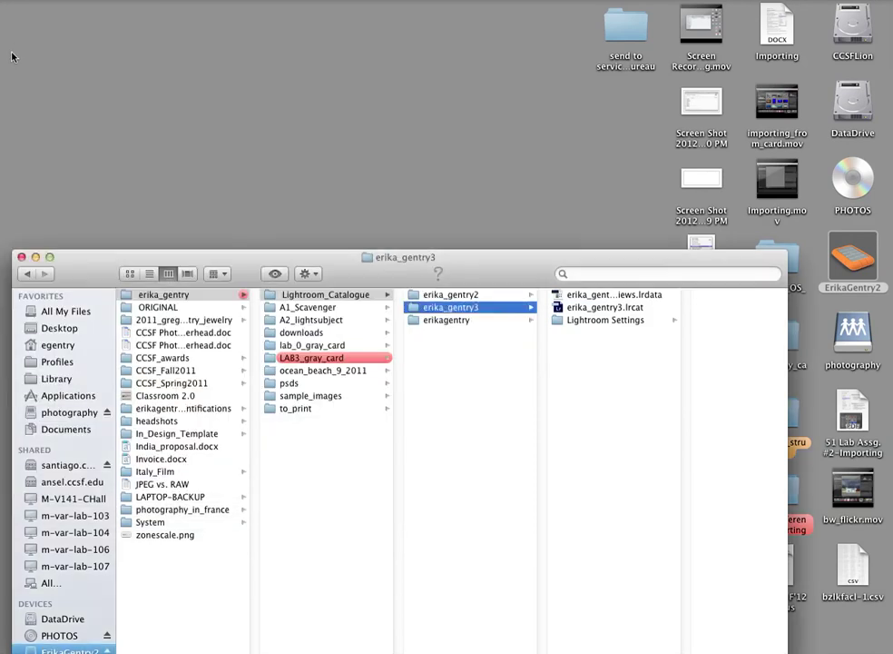
click(19, 262)
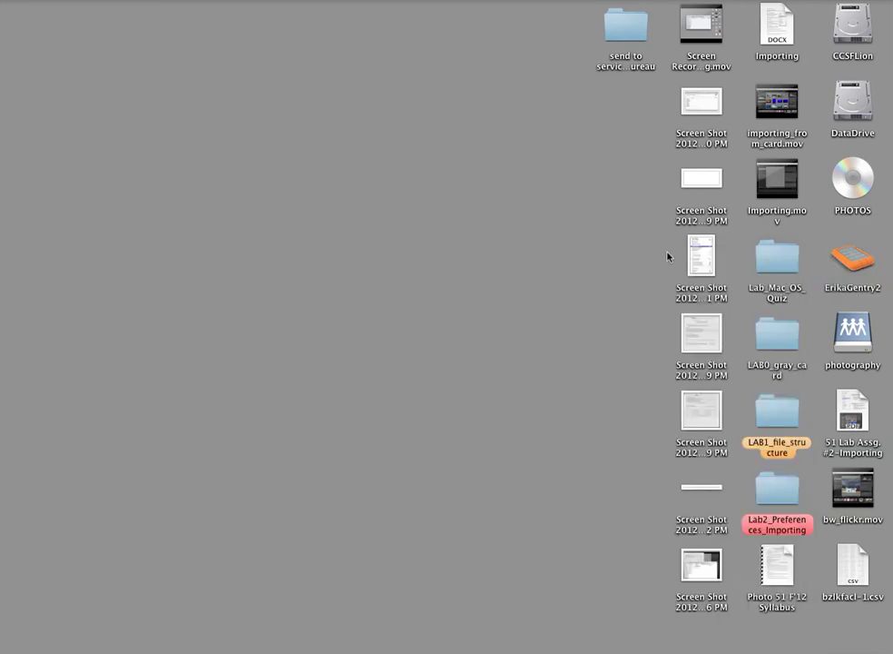
Find the newest screenshot on the desktop and preview it to confirm the capture
click(697, 298)
click(695, 372)
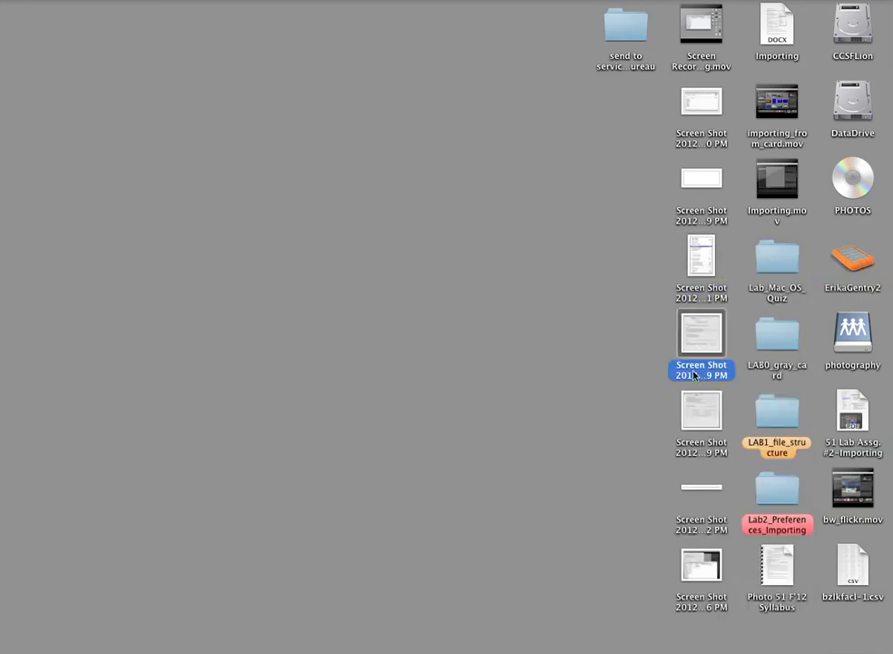
key(Return)
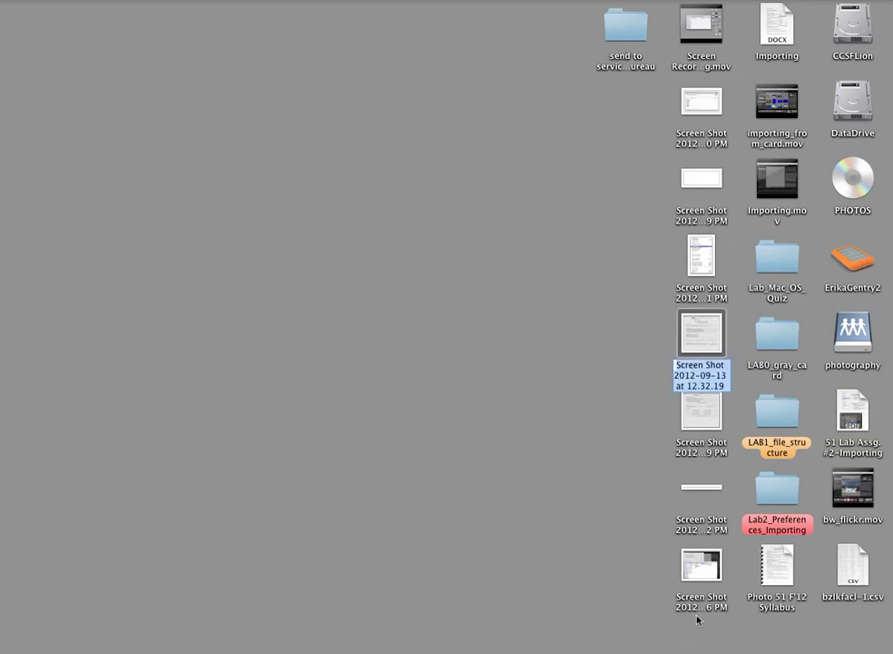
click(699, 606)
double_click(701, 603)
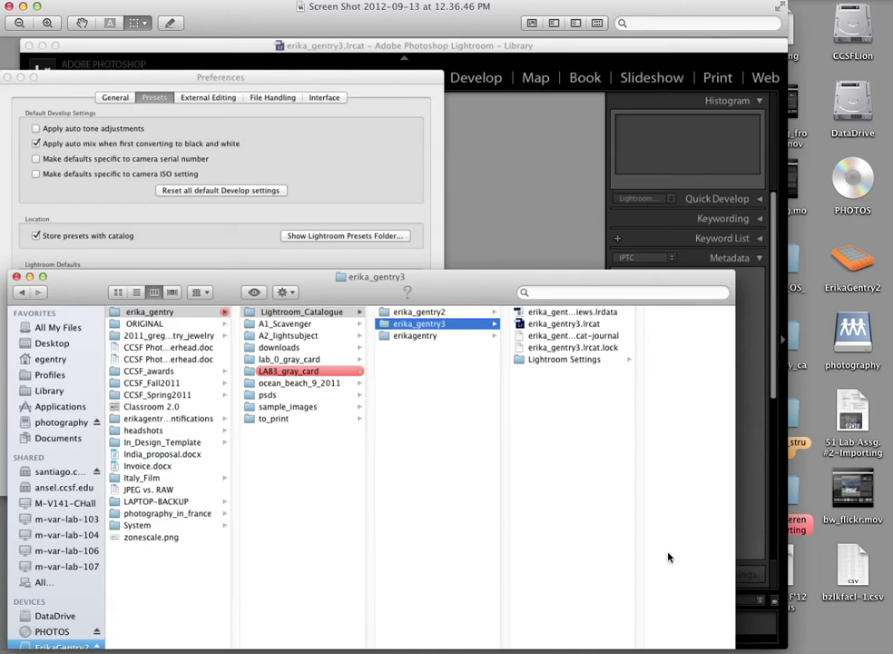
click(11, 7)
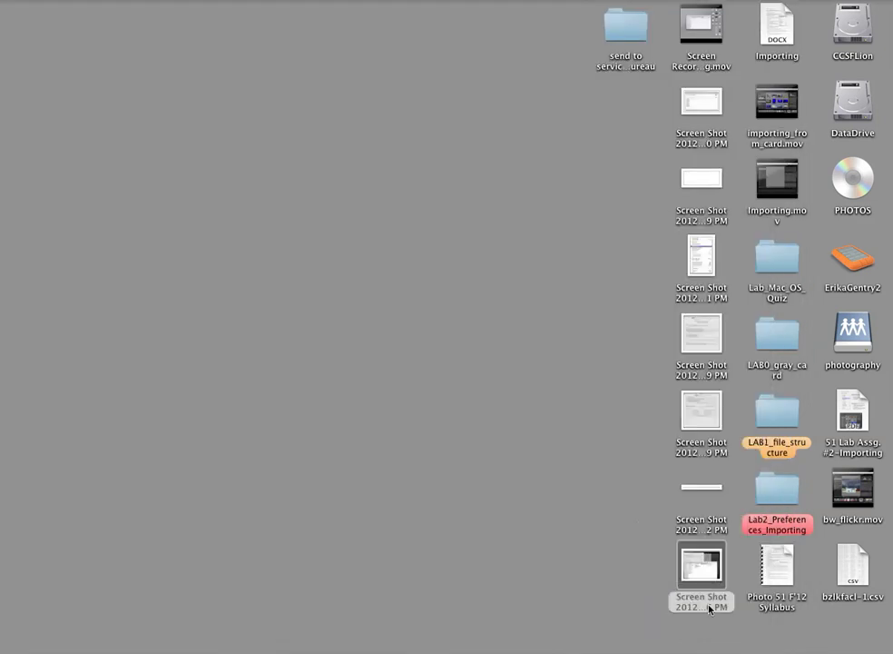
Rename the newest screenshot to lab_prefs followed by the user's name
click(706, 604)
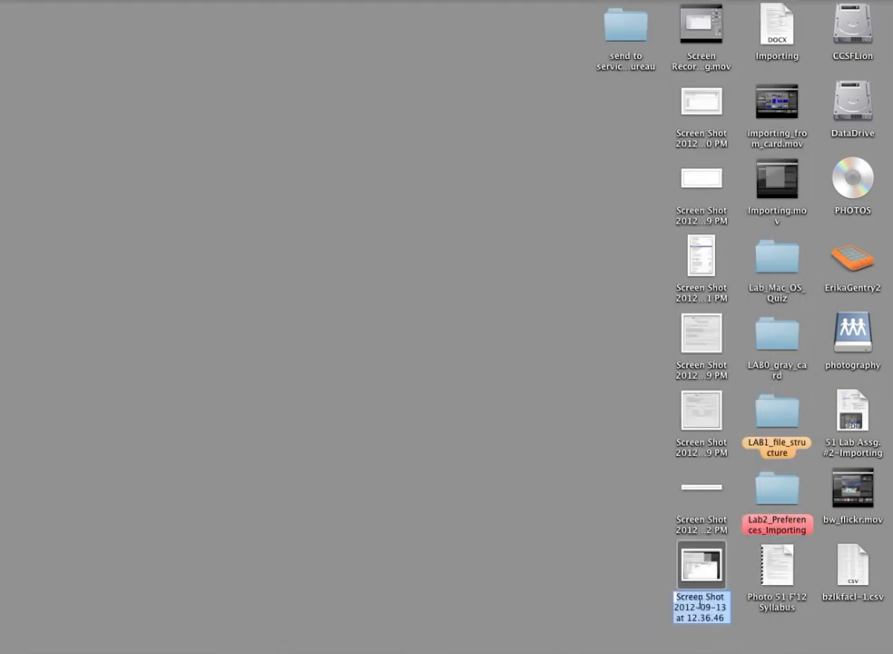
text(lab)
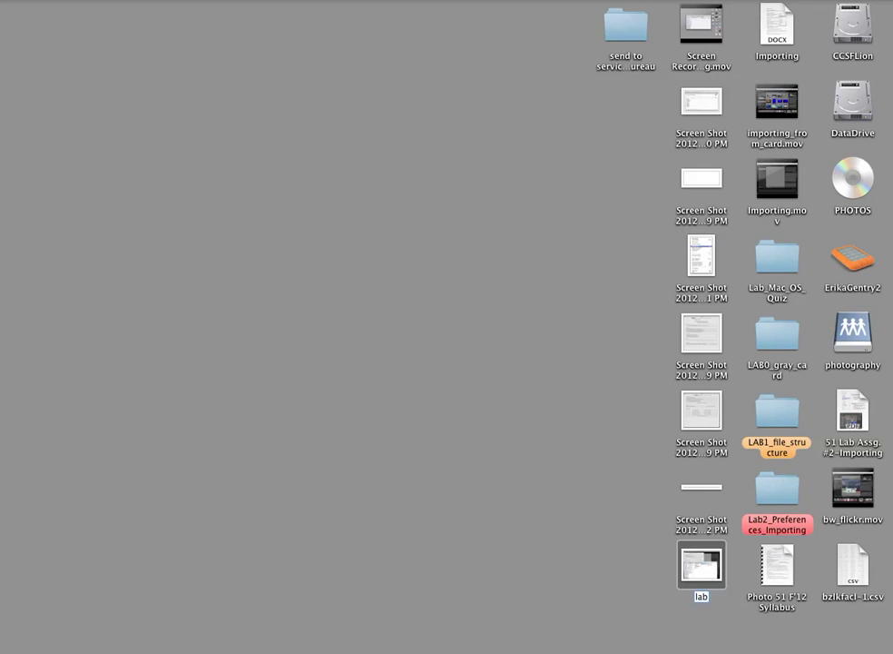
text(_)
key(BackSpace)
text(_prefs_egentry)
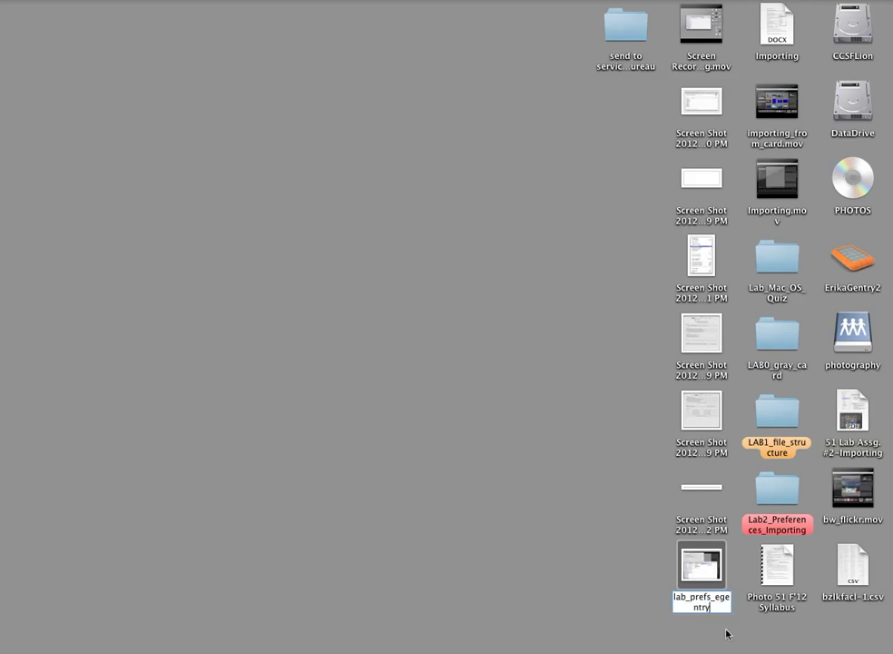
click(636, 500)
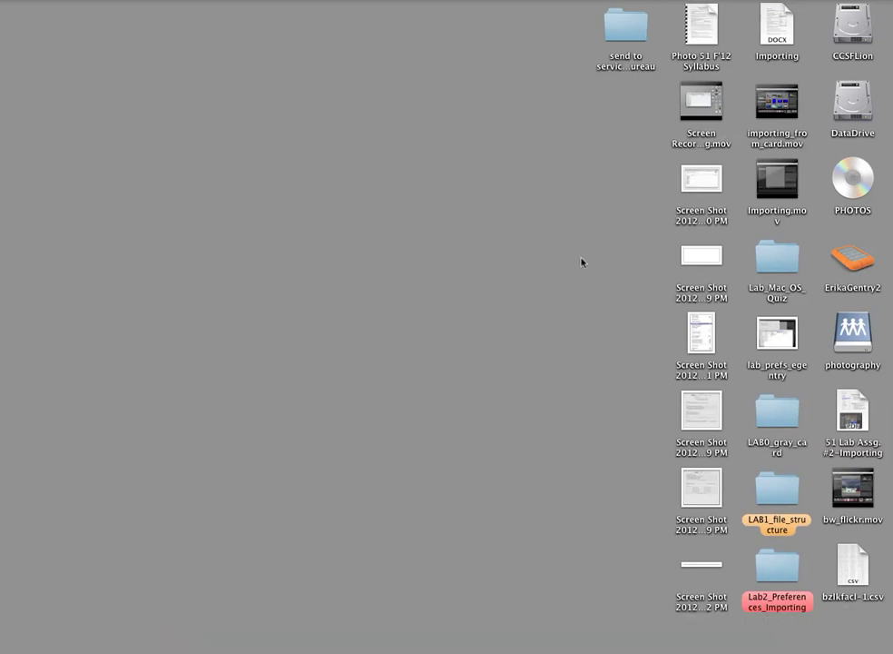
Quit QuickTime Player from its menu and choose Keep for the screen recording
mouse_move(489, 646)
click(86, 0)
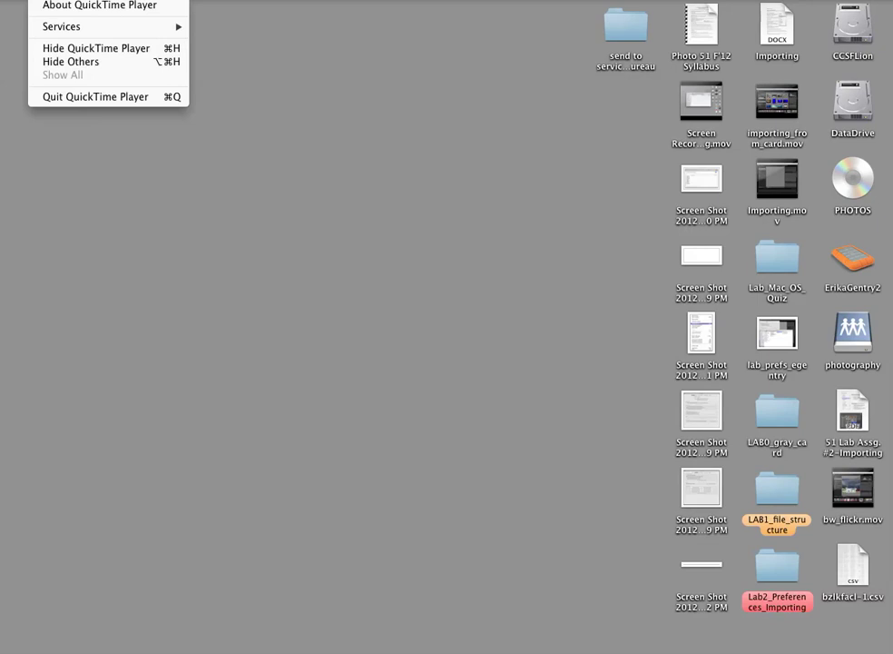
click(95, 97)
click(825, 90)
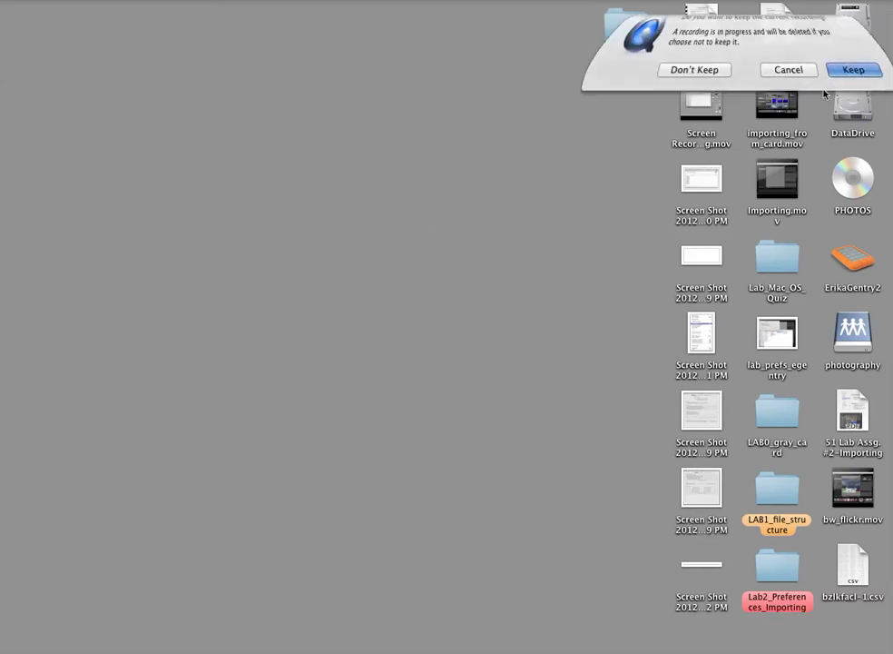